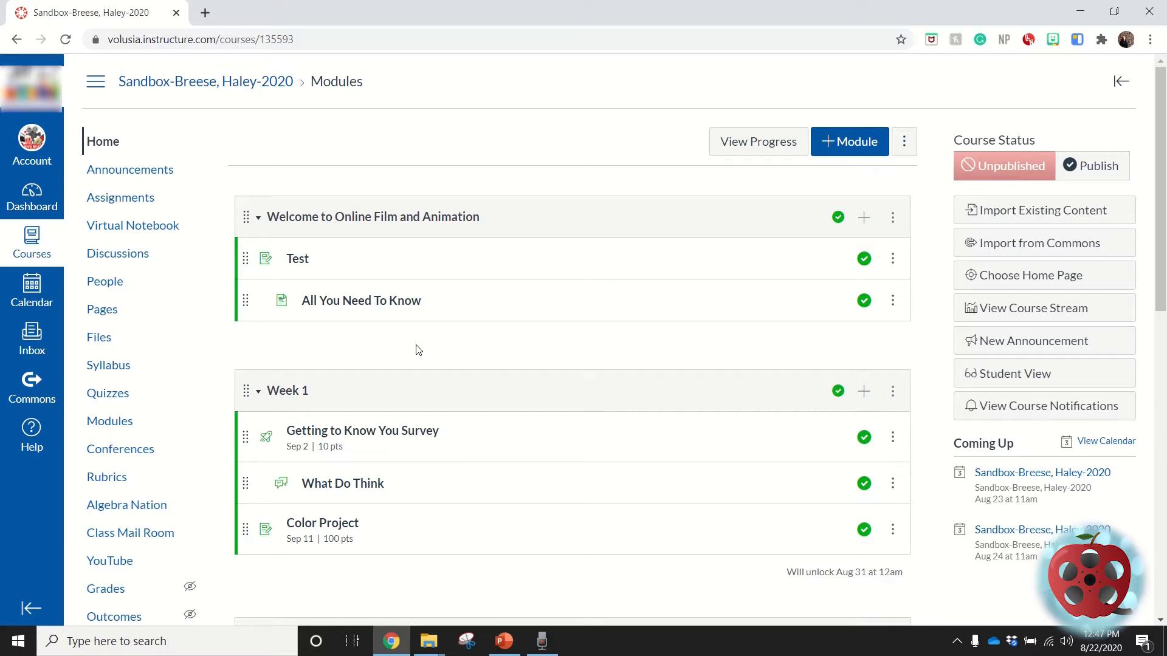
# Open the "All You Need To Know" page of the Welcome module for editing.
pyautogui.click(114, 316)
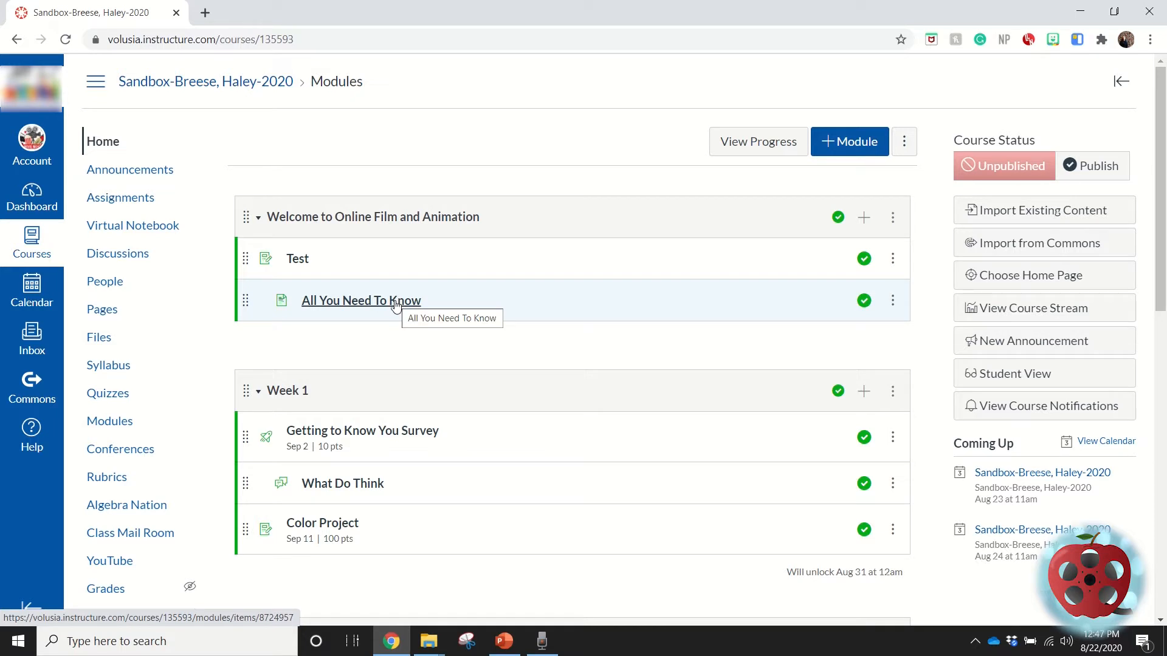
pyautogui.click(361, 304)
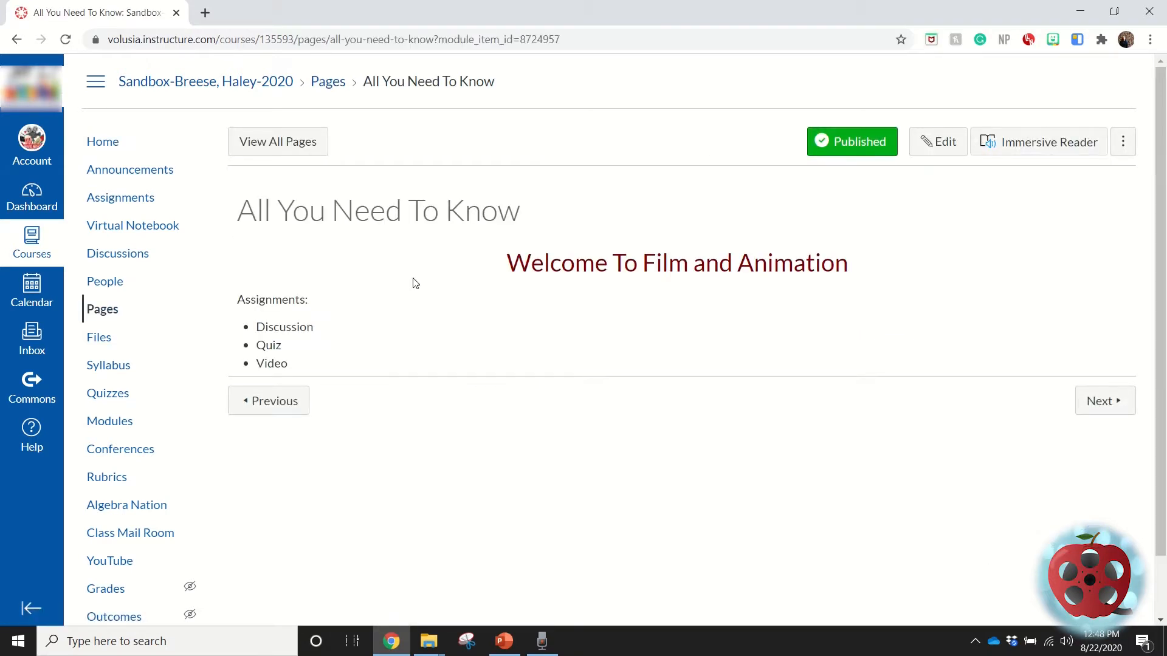
pyautogui.click(933, 144)
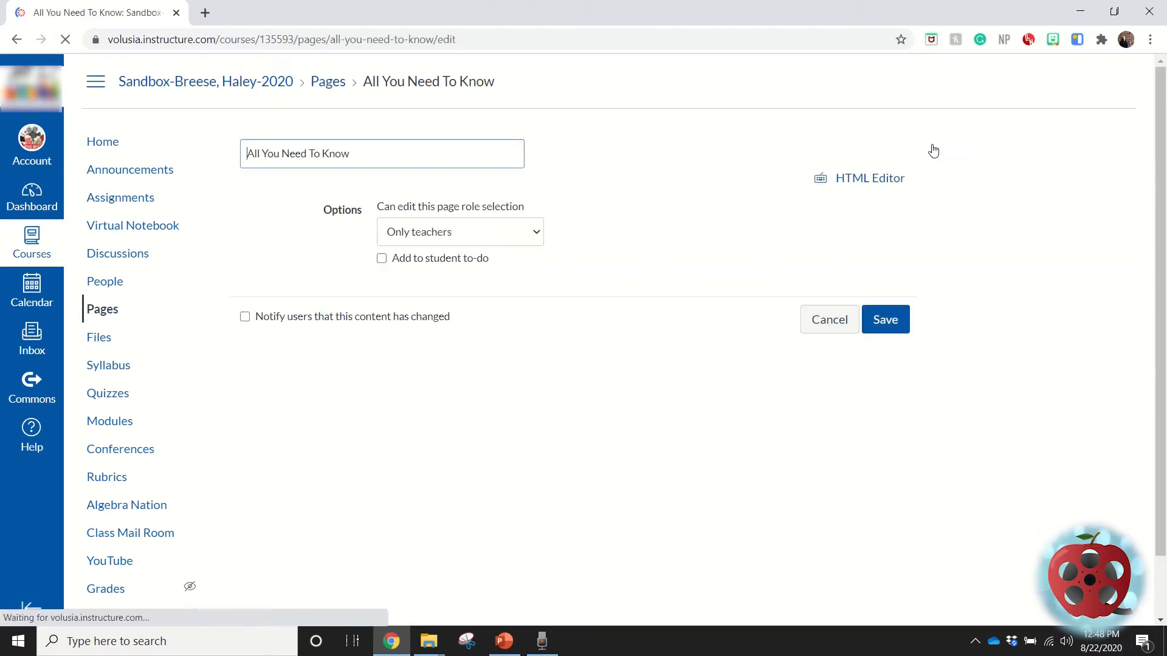
# Insert a table with three columns and one row below the bulleted assignment list, outside the list.
pyautogui.click(294, 421)
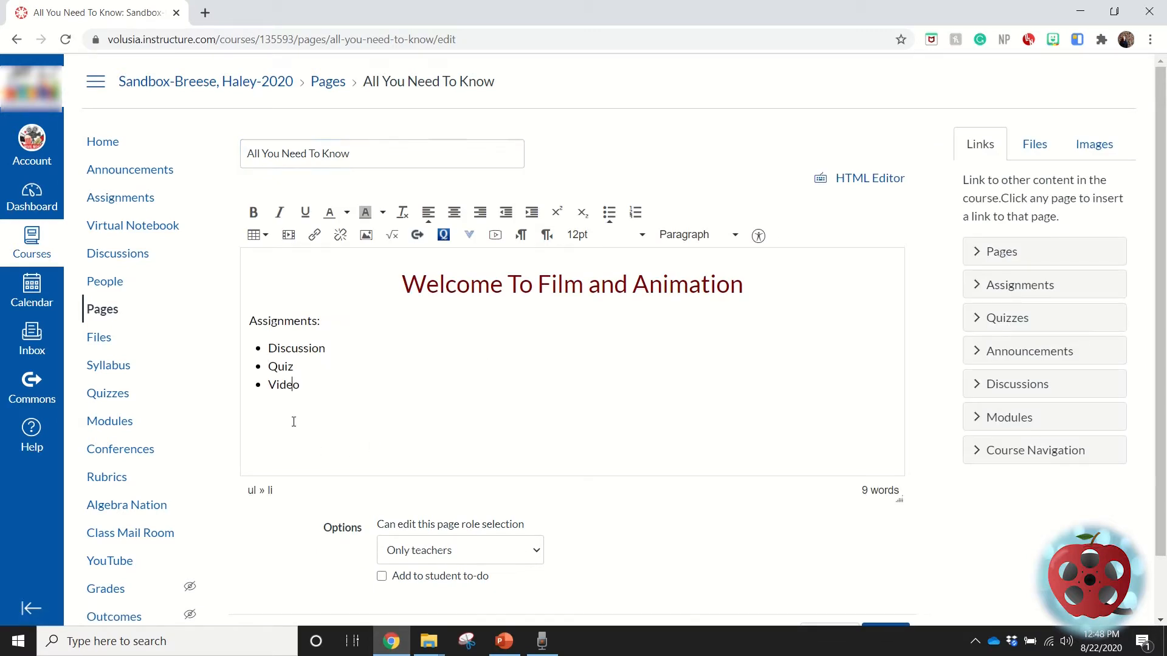
pyautogui.press('Return')
pyautogui.press('Return')
pyautogui.click(255, 235)
pyautogui.moveTo(275, 268)
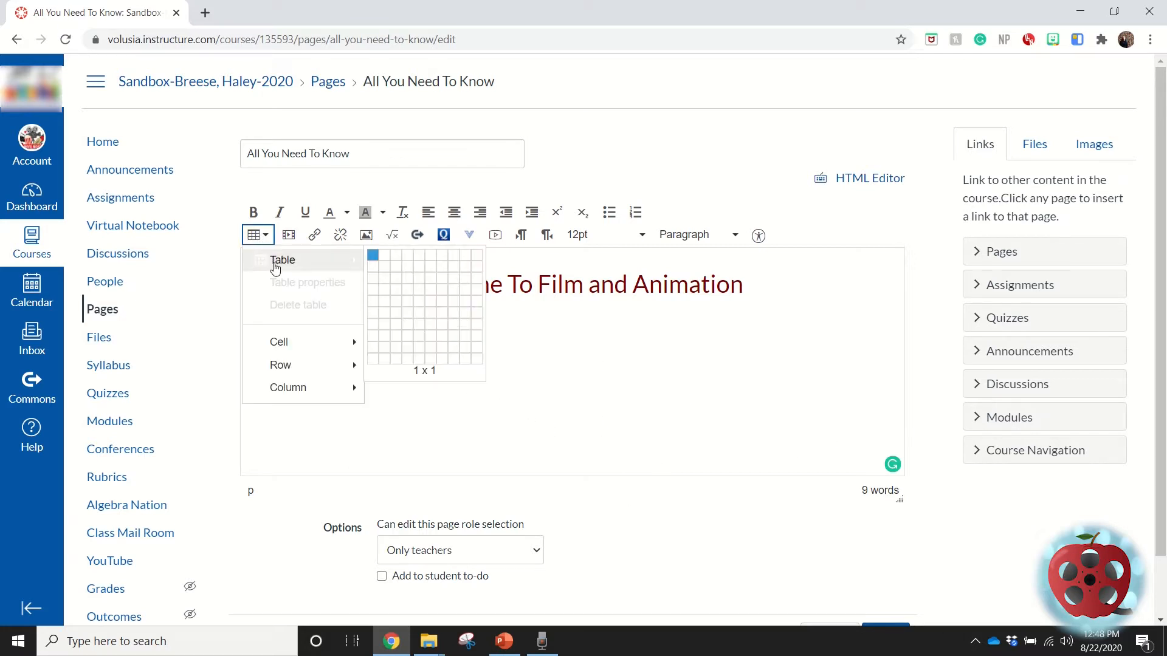
pyautogui.click(396, 261)
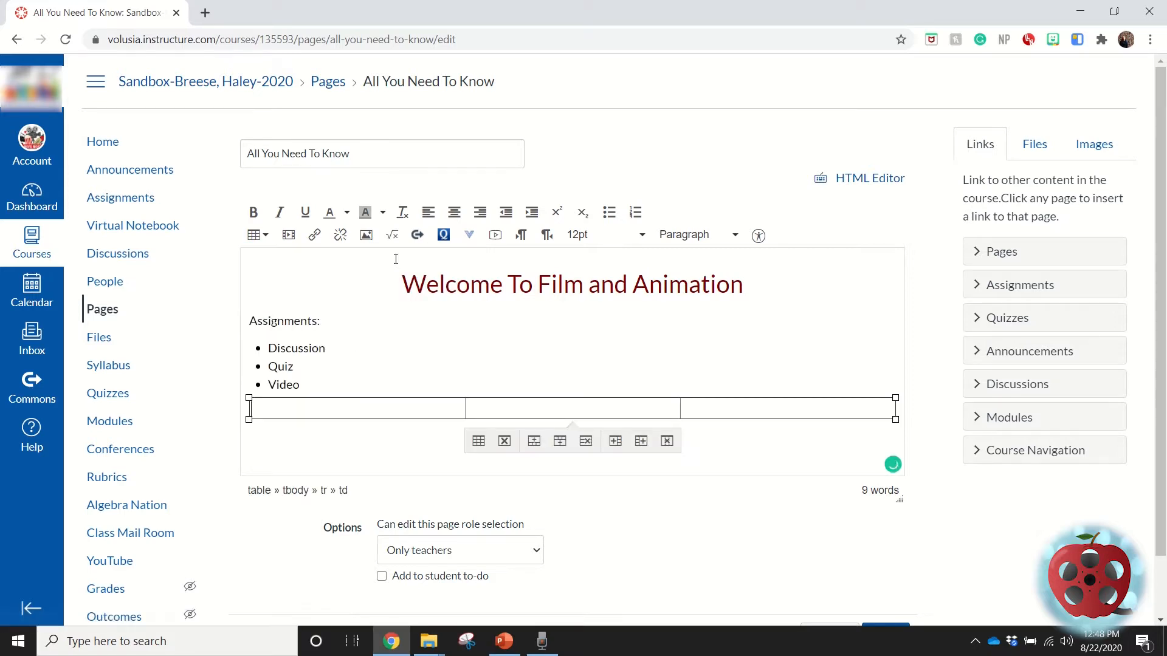
# Set the new table's border to 0 in its table properties.
pyautogui.click(479, 442)
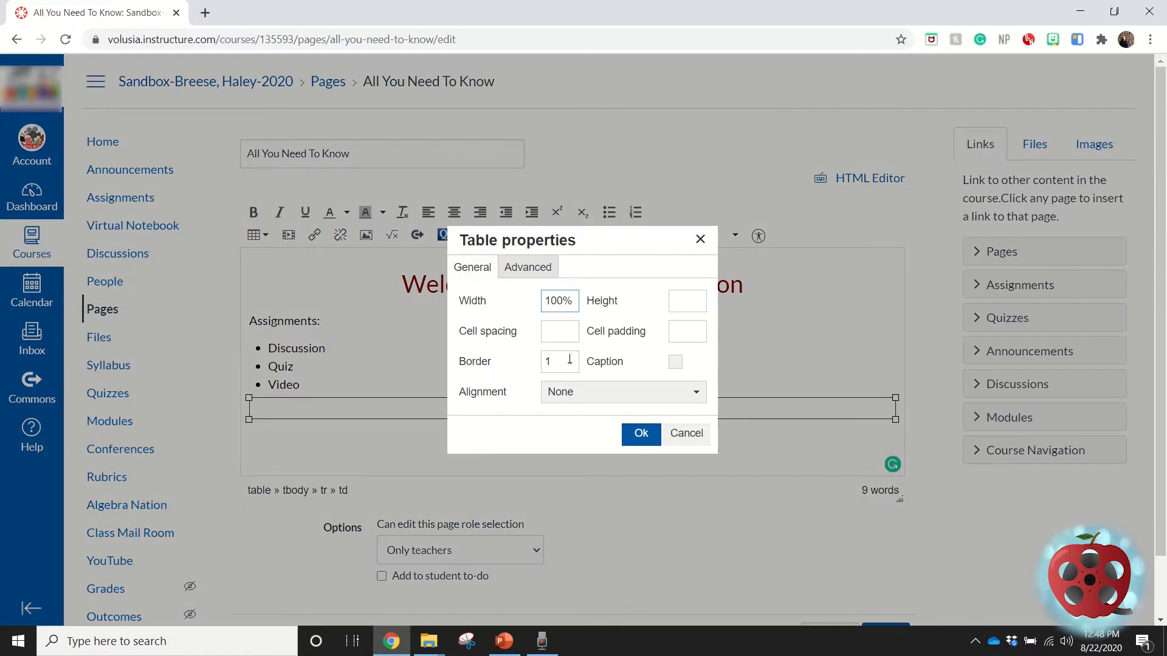
pyautogui.moveTo(552, 370); pyautogui.dragTo(543, 372)
pyautogui.write('0')
pyautogui.click(647, 442)
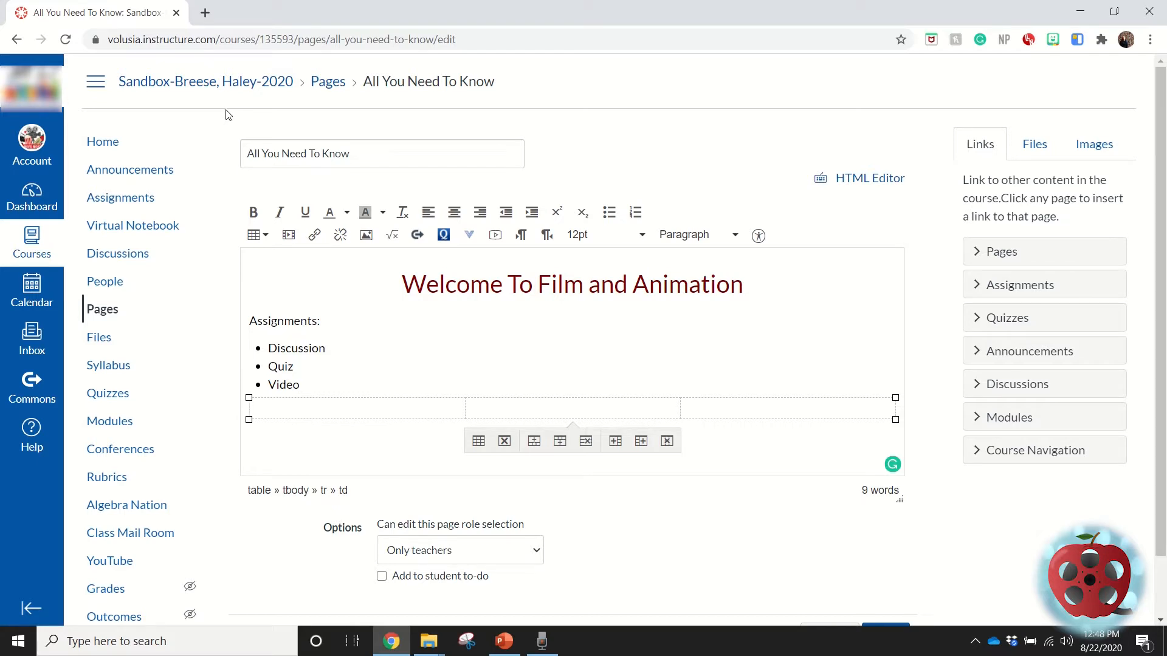
# Search for "google drive" in a new browser tab, open Google Drive and close the leftover search tabs.
pyautogui.click(205, 12)
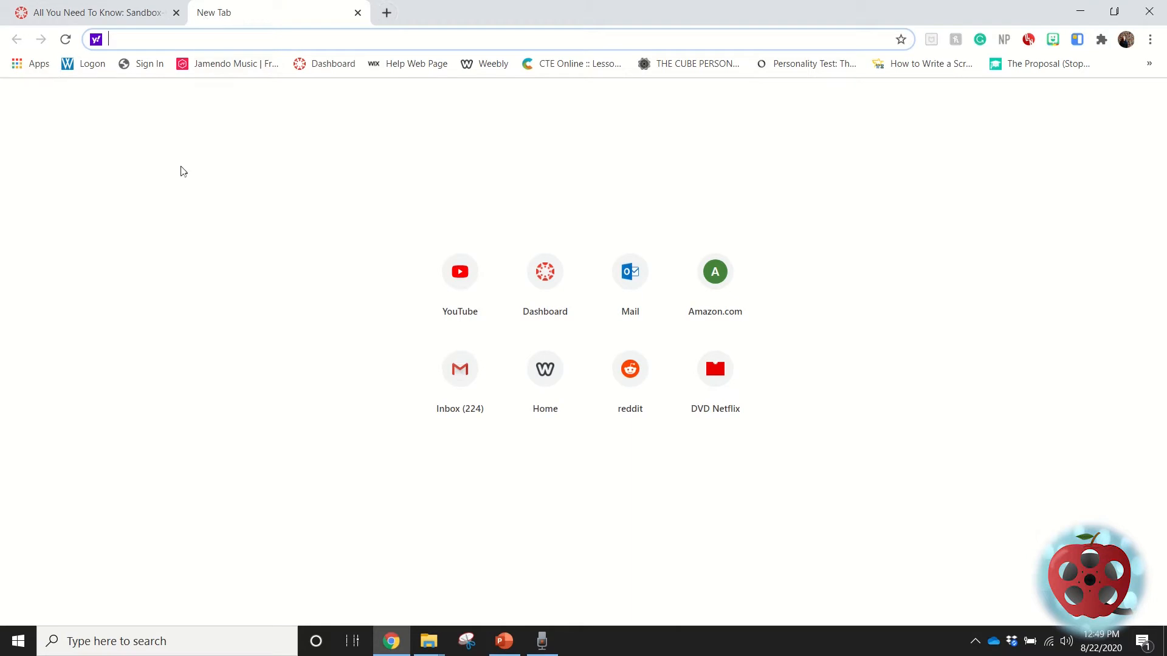
pyautogui.write('google d')
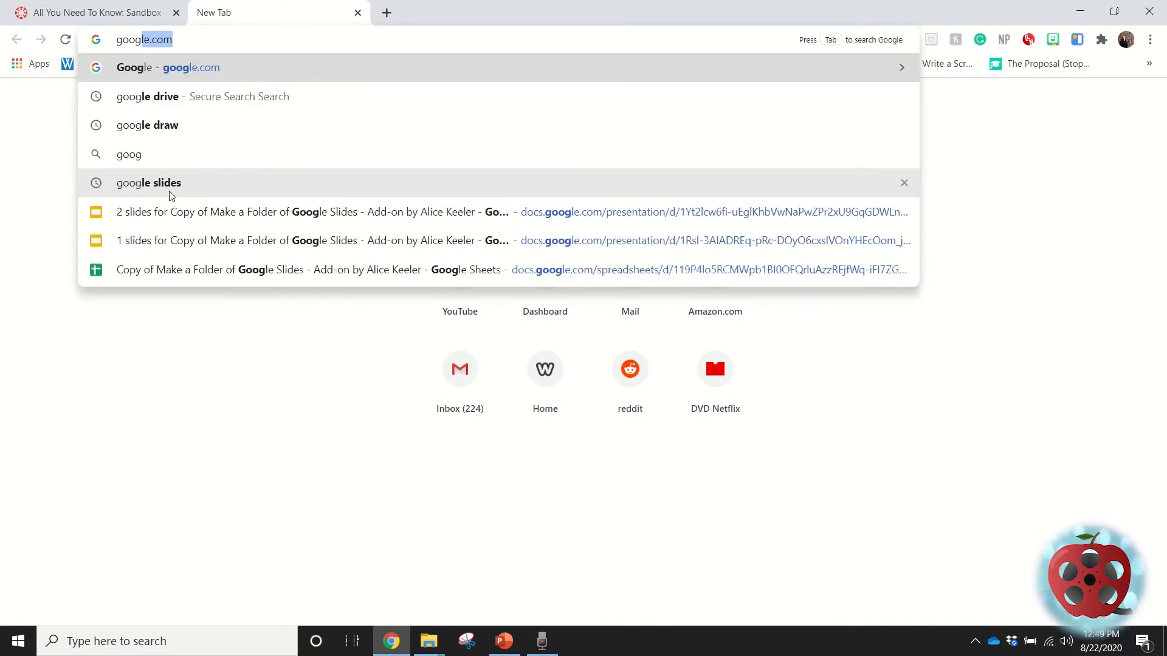
pyautogui.write('ri')
pyautogui.press('Return')
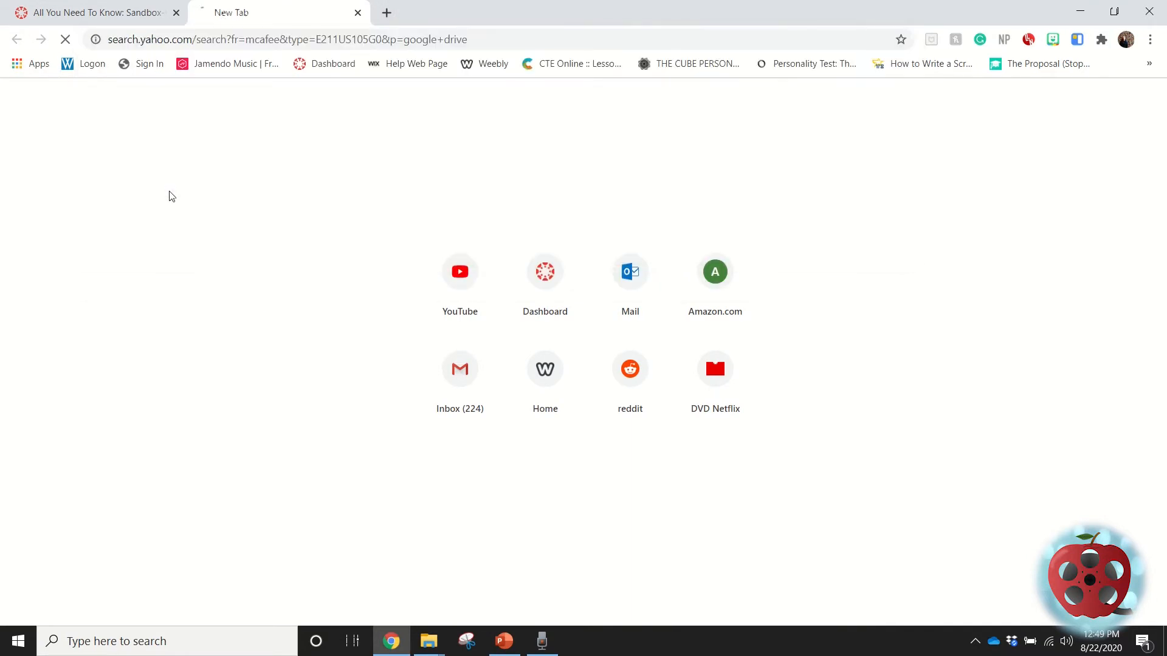
pyautogui.click(896, 90)
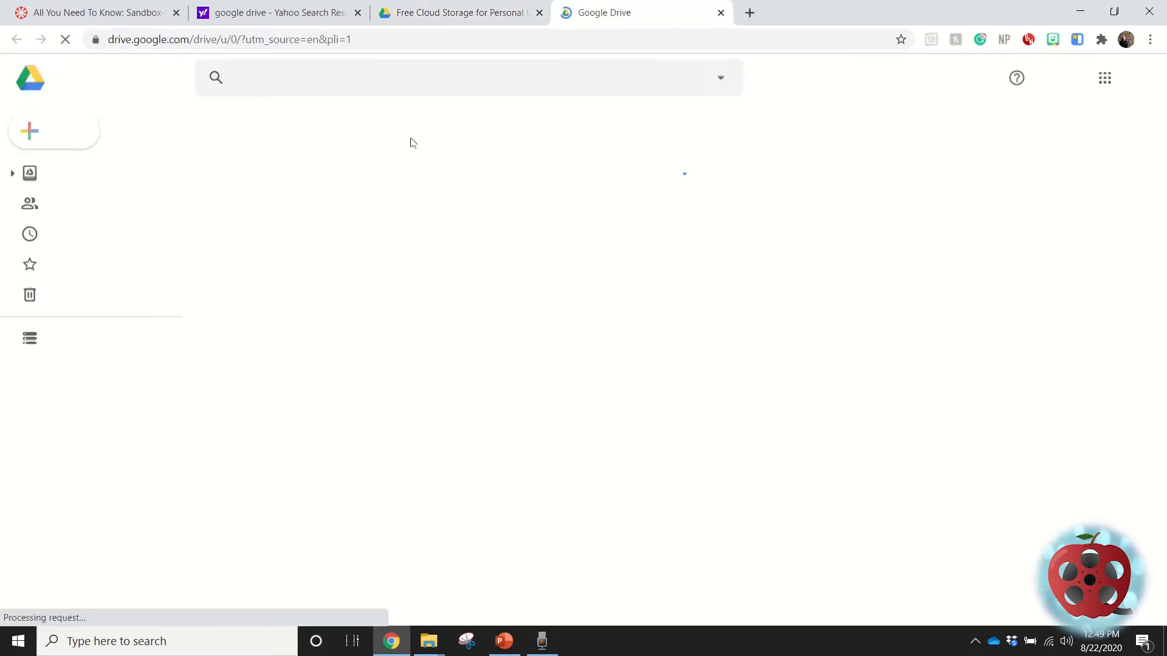
pyautogui.click(452, 13)
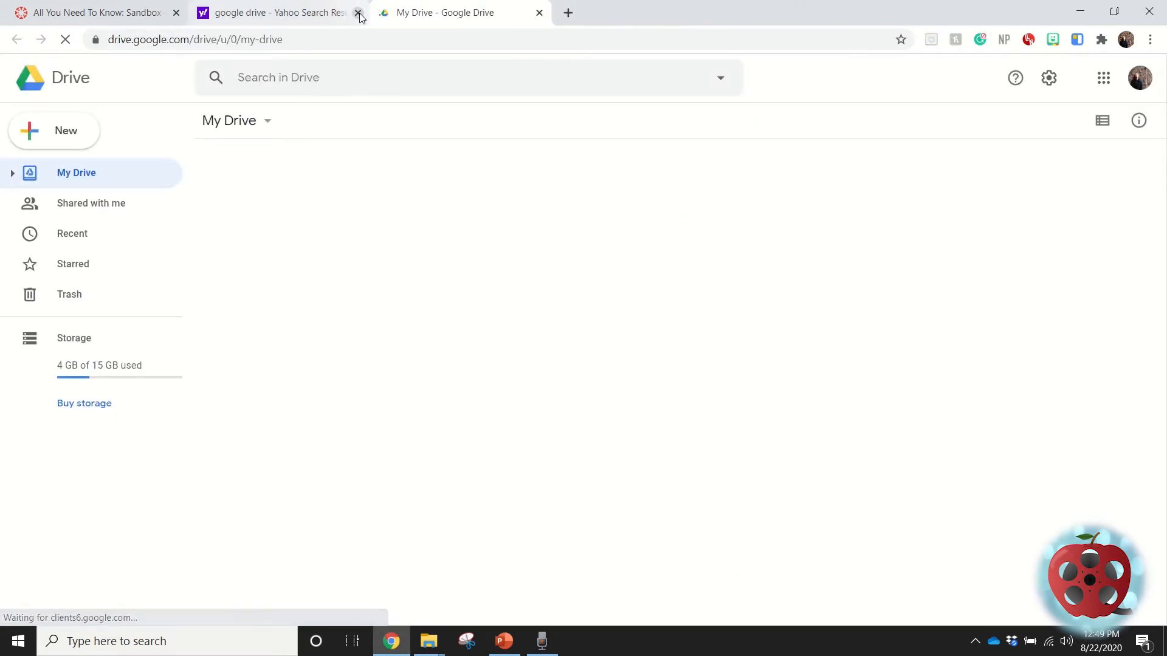
pyautogui.click(358, 13)
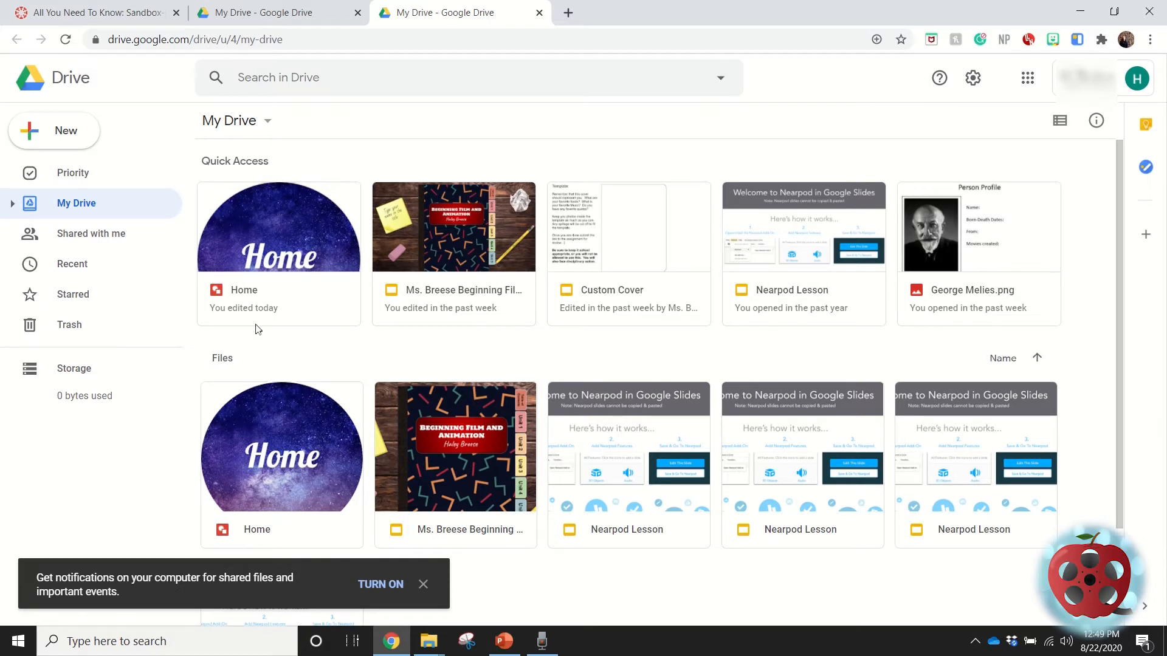
# Create a new Google Drawings file from Drive and name it "Quiz Button".
pyautogui.click(74, 146)
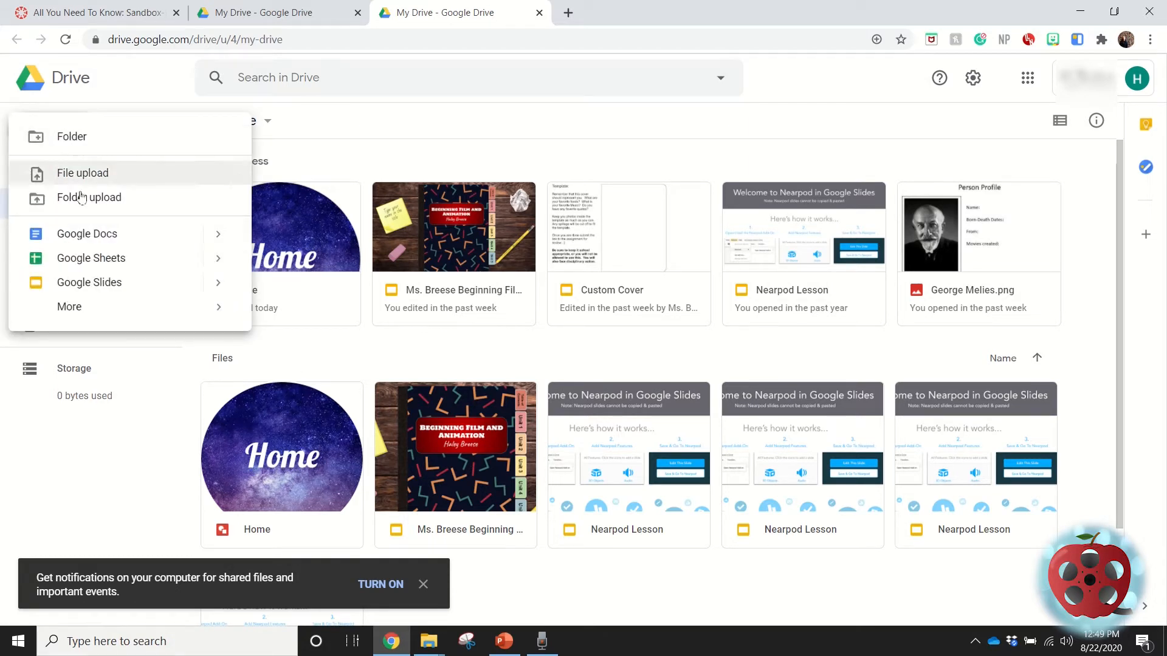
pyautogui.moveTo(78, 307)
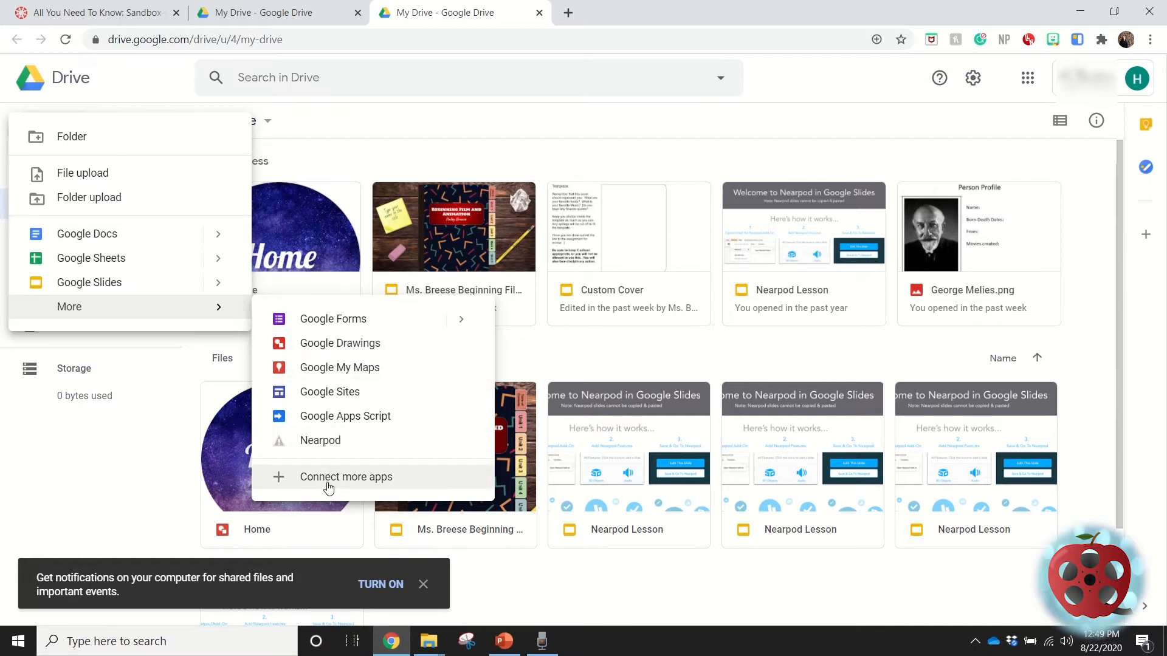
pyautogui.click(319, 353)
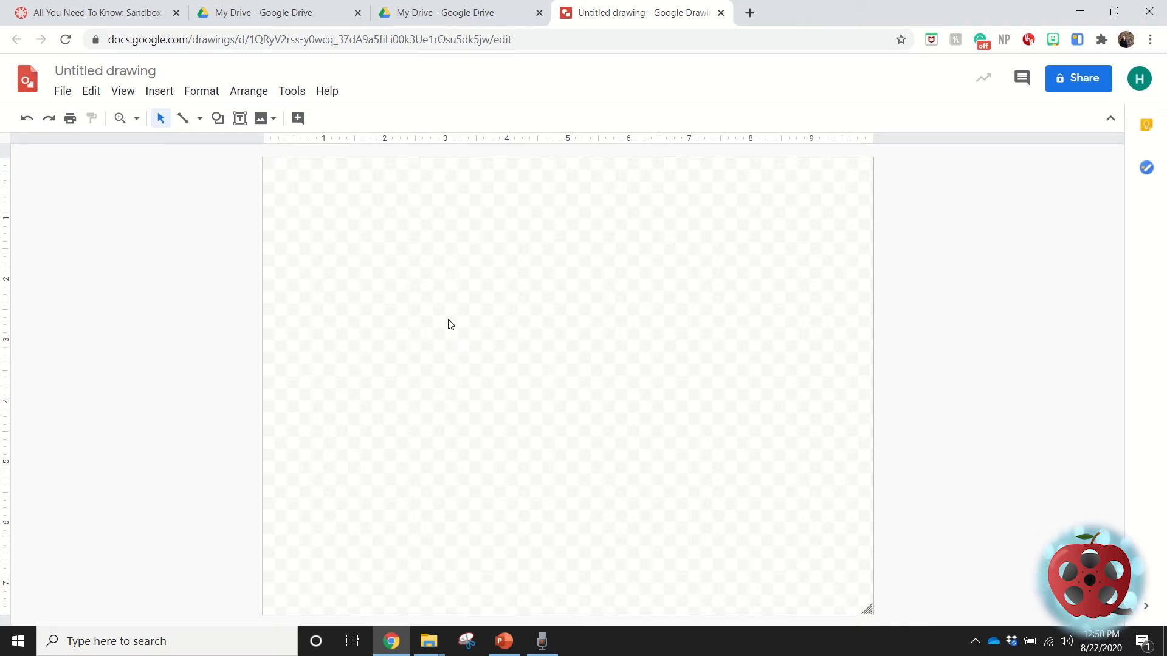
pyautogui.click(99, 73)
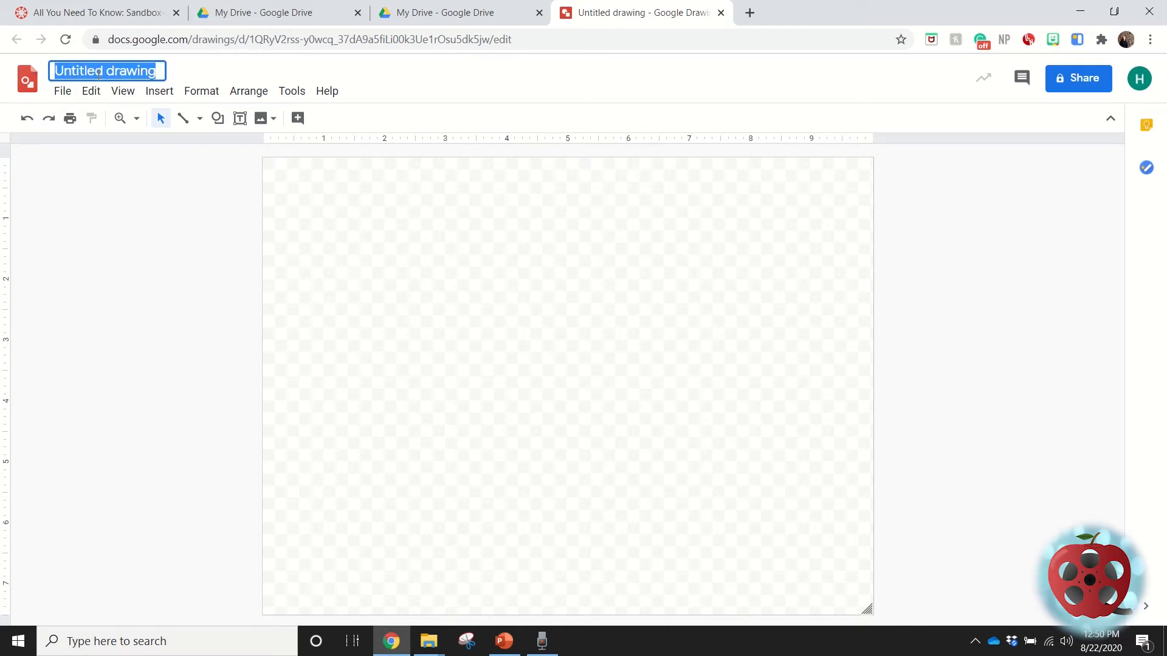
pyautogui.write('Qu')
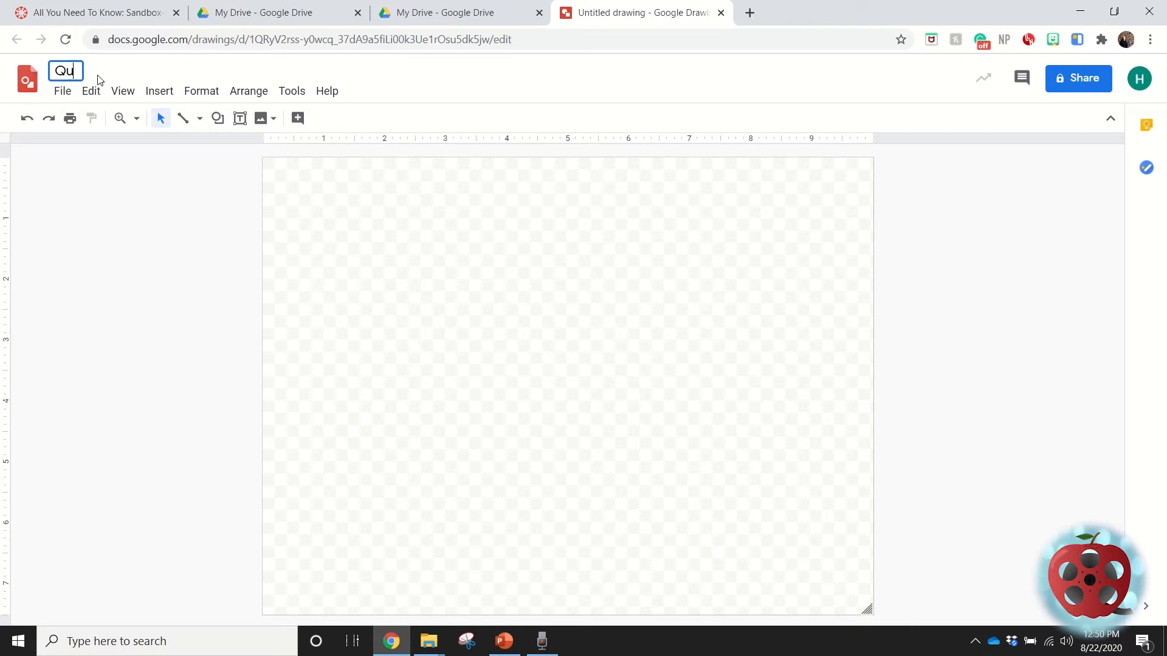
pyautogui.write('iz Button')
pyautogui.click(148, 245)
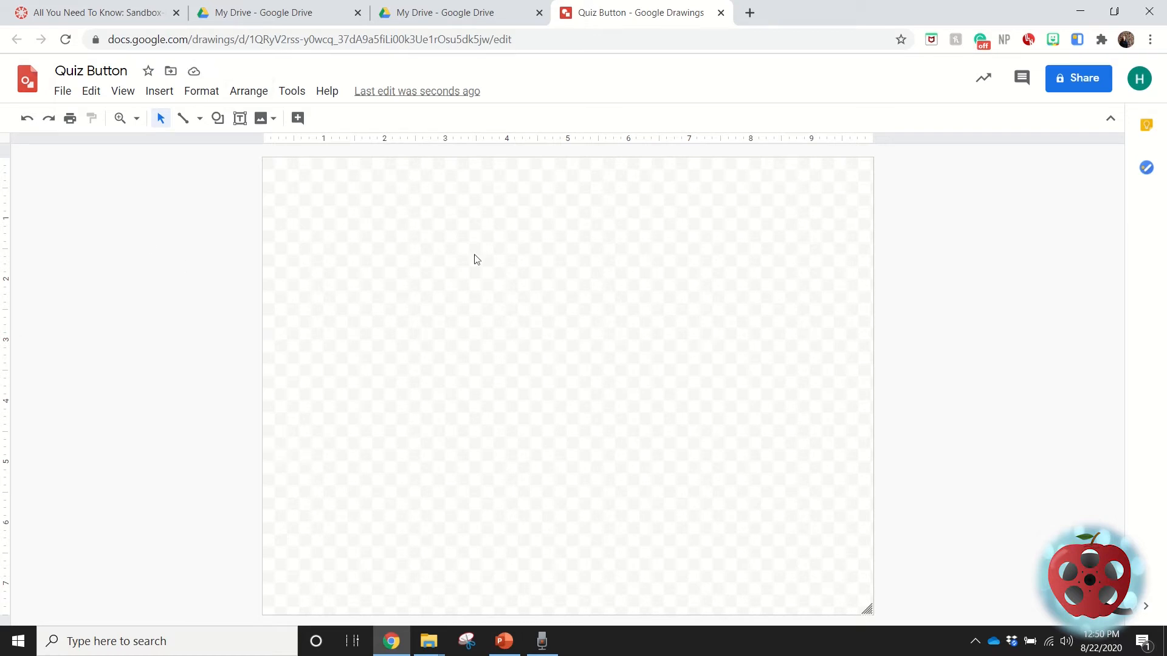
# Search the web for "space" images from within the drawing and insert only the red nebula picture.
pyautogui.moveTo(524, 344); pyautogui.dragTo(434, 316)
pyautogui.click(272, 124)
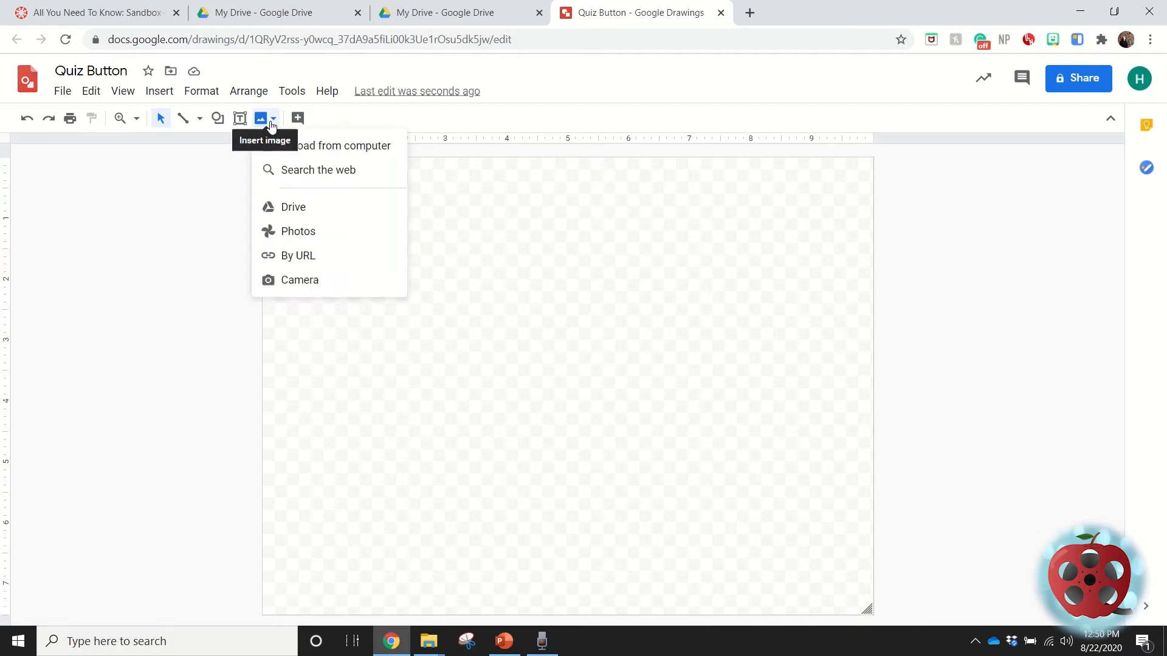
pyautogui.click(288, 170)
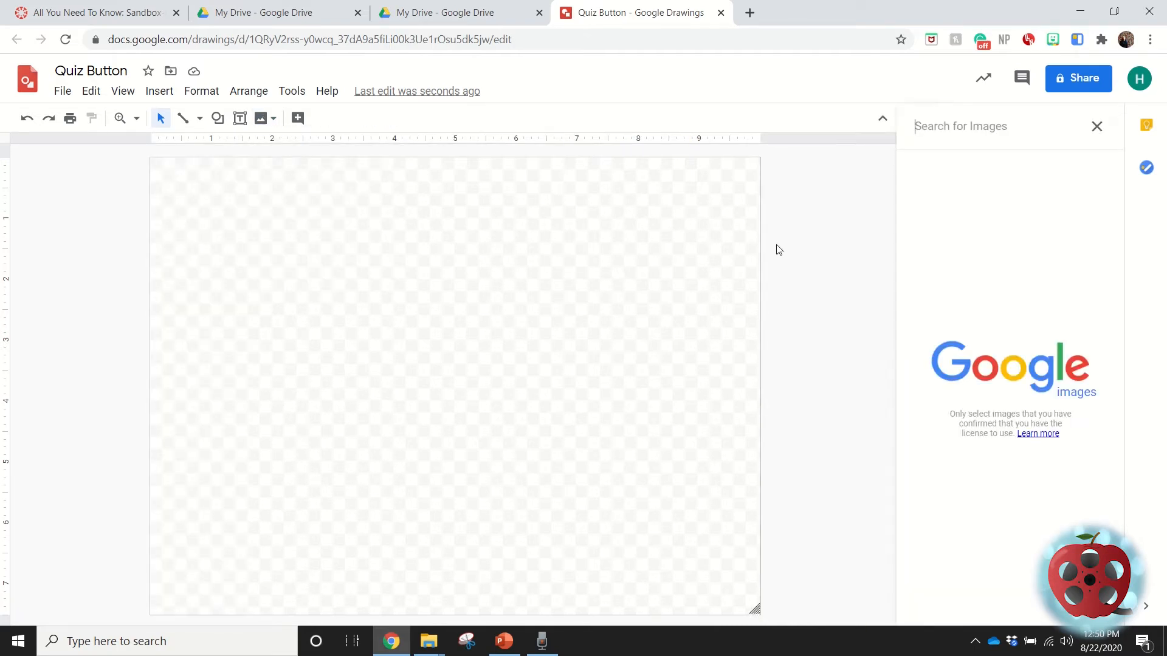
pyautogui.write('space')
pyautogui.press('Return')
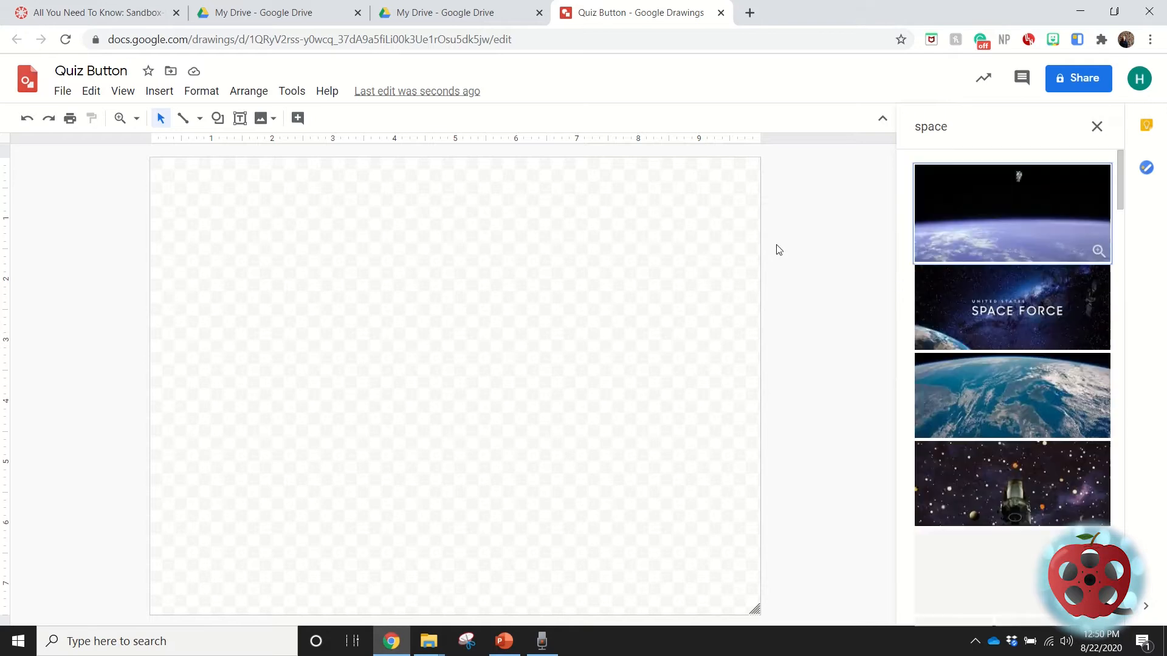
pyautogui.scroll(-3, 1027, 523)
pyautogui.scroll(-2, 1037, 503)
pyautogui.scroll(3, 1037, 504)
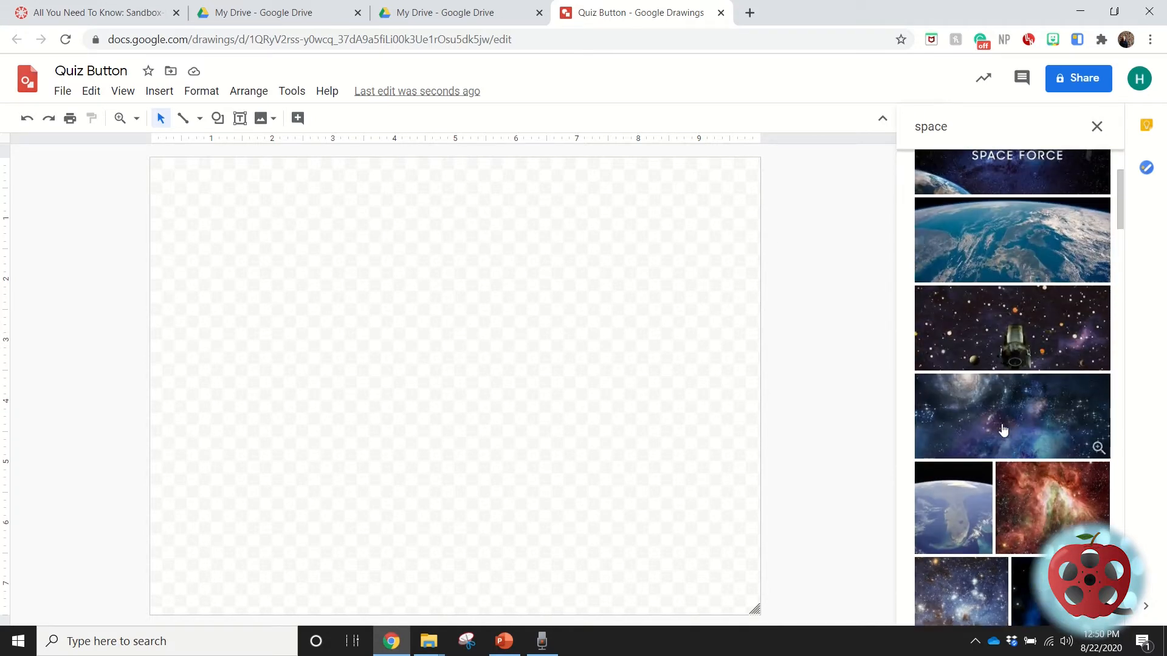
pyautogui.click(1003, 430)
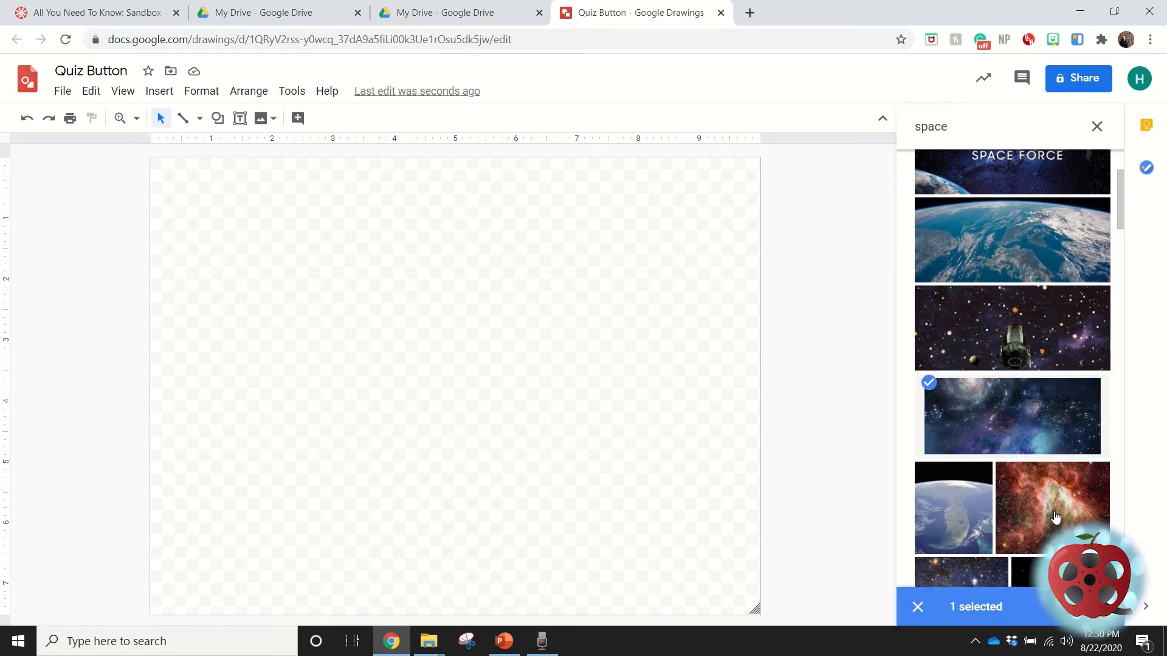
pyautogui.click(1024, 507)
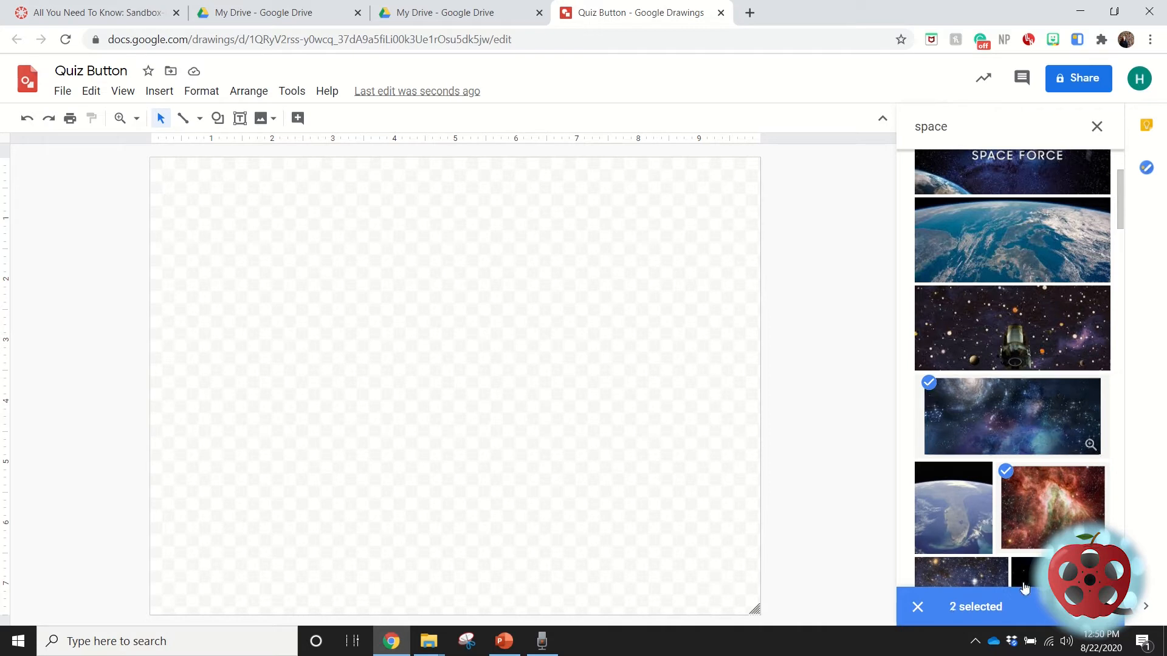
pyautogui.click(956, 421)
pyautogui.click(1088, 606)
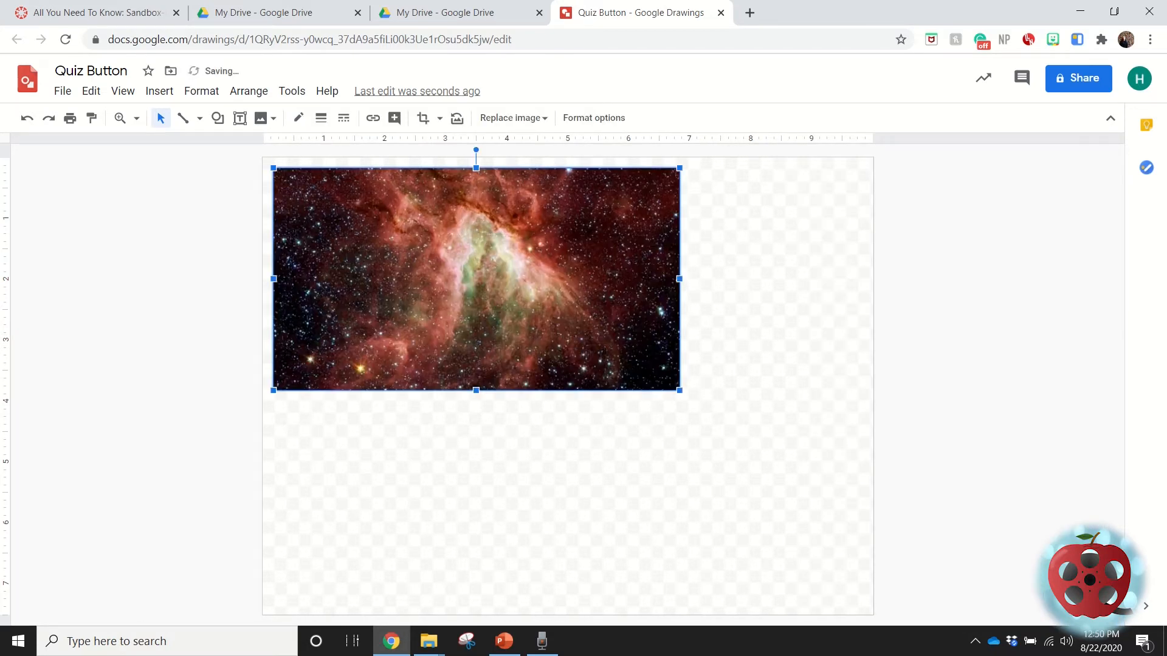
# Enlarge the nebula image proportionally to about 9 inches wide and mask it with an oval shape.
pyautogui.moveTo(680, 391); pyautogui.dragTo(828, 471)
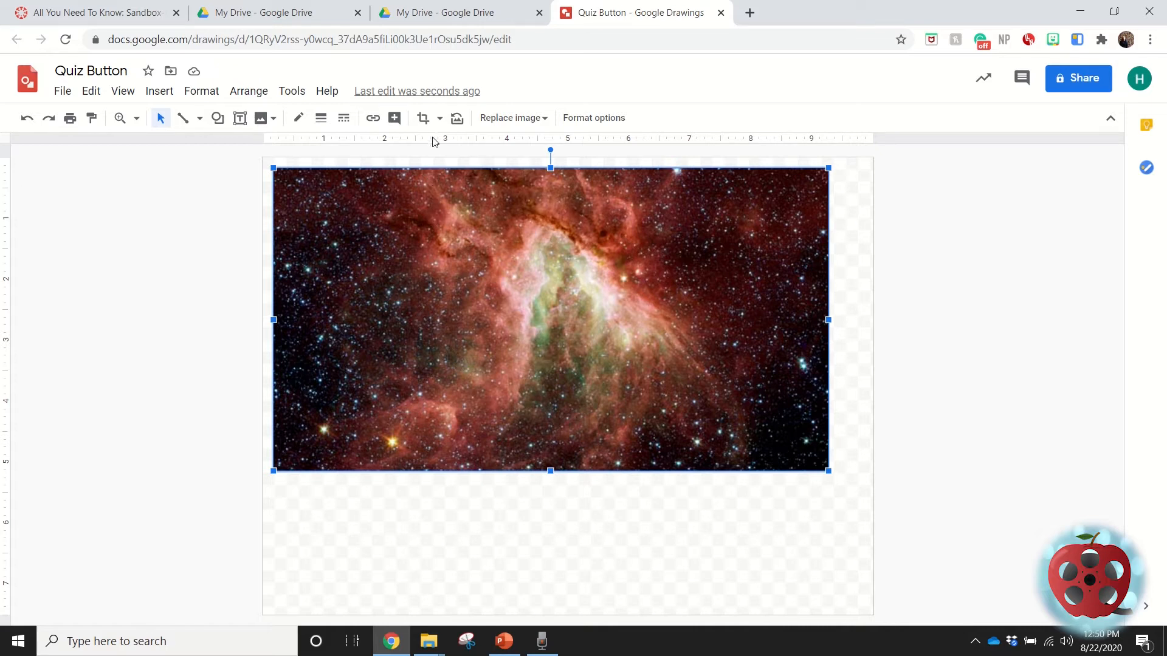
pyautogui.click(439, 119)
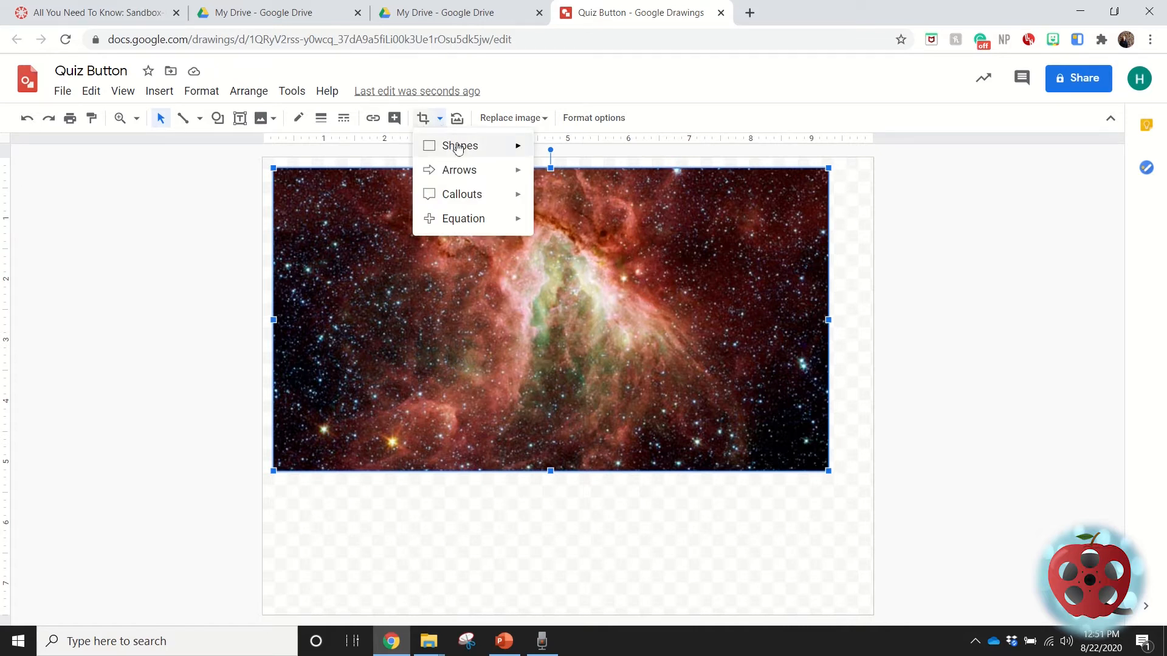
pyautogui.moveTo(459, 148)
pyautogui.click(547, 181)
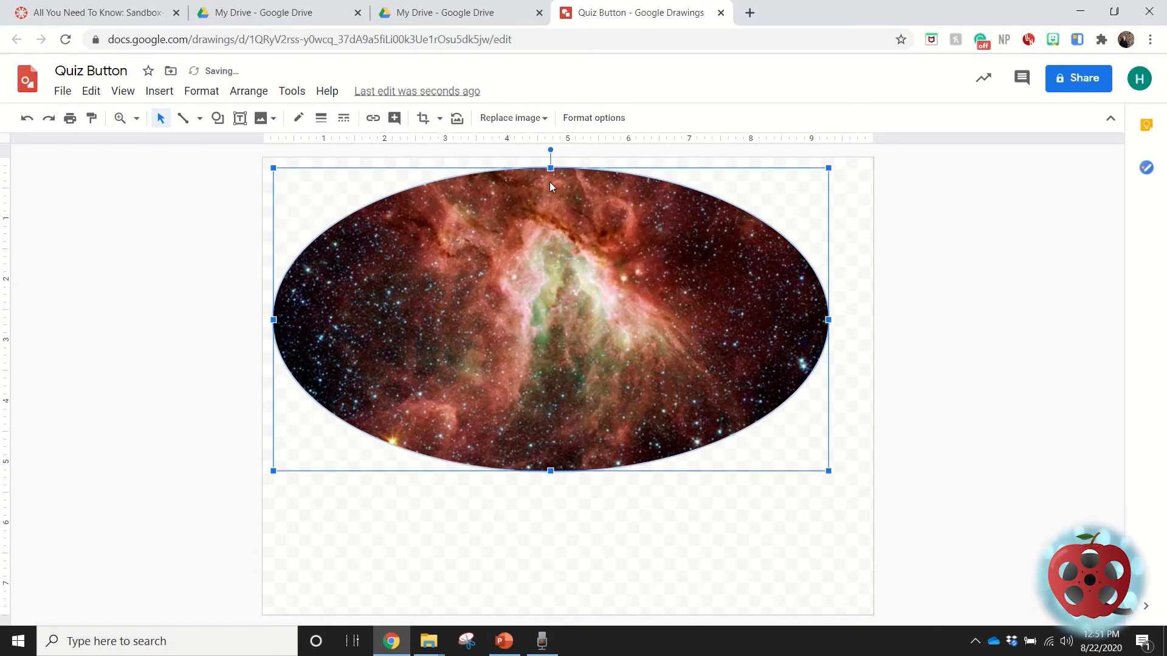
# Crop the oval image from its left side to a near circle about 5.5 inches wide and move it to the canvas's upper-left corner.
pyautogui.doubleClick(504, 284)
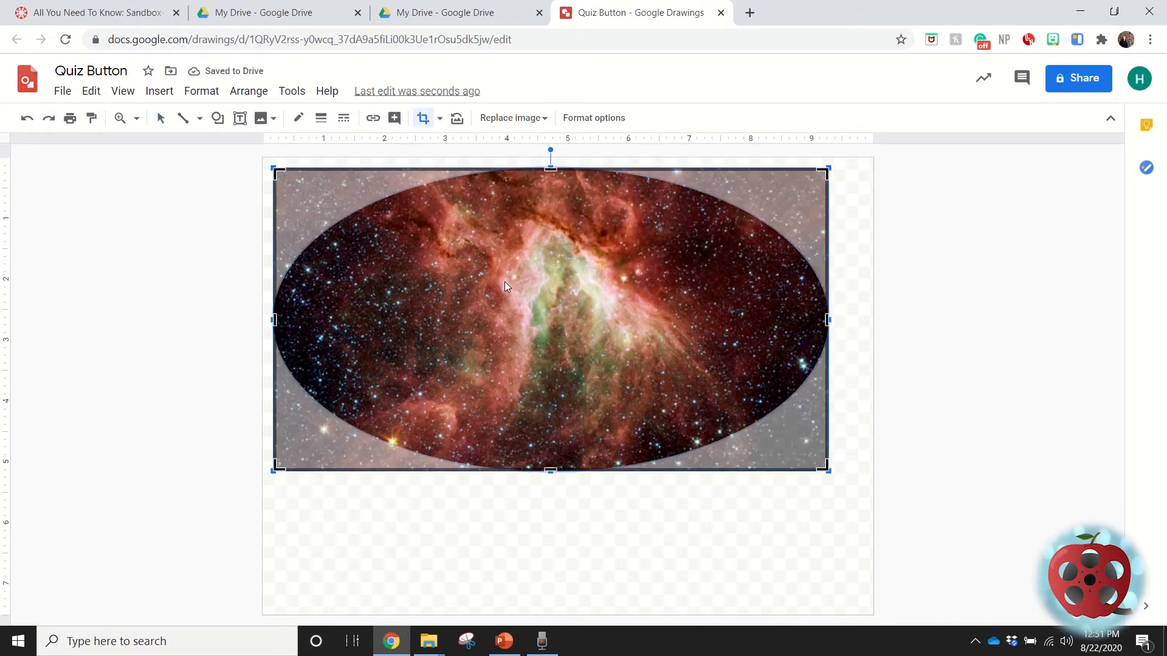
pyautogui.moveTo(272, 317); pyautogui.dragTo(445, 316)
pyautogui.moveTo(468, 317); pyautogui.dragTo(492, 325)
pyautogui.press('Return')
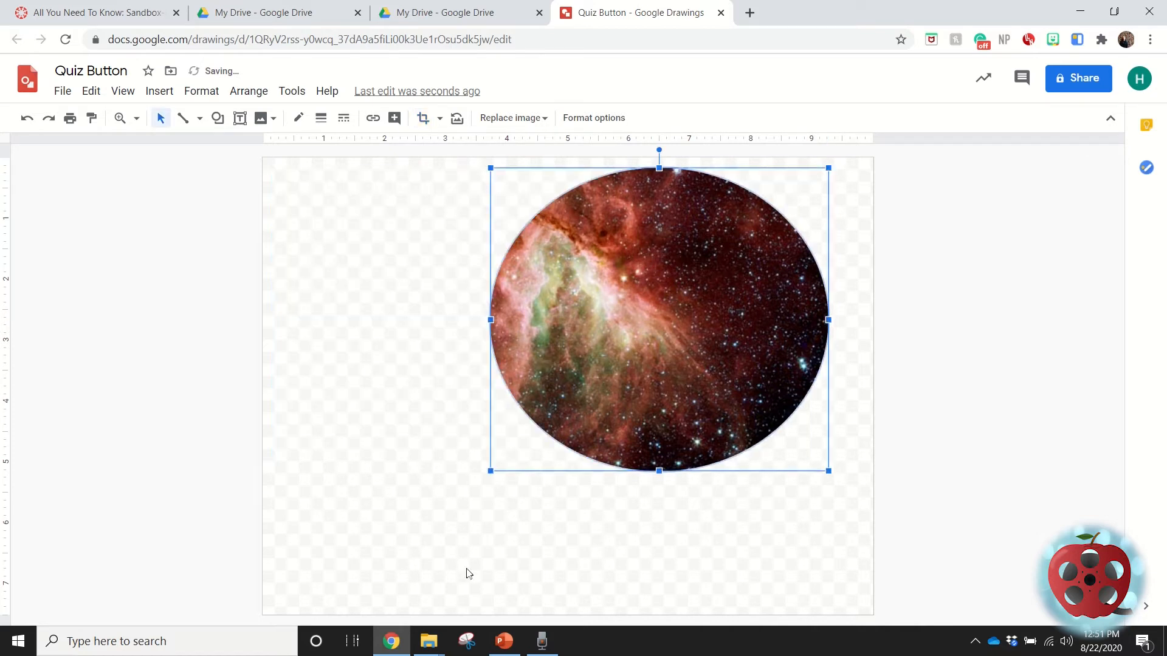
pyautogui.moveTo(711, 325); pyautogui.dragTo(477, 316)
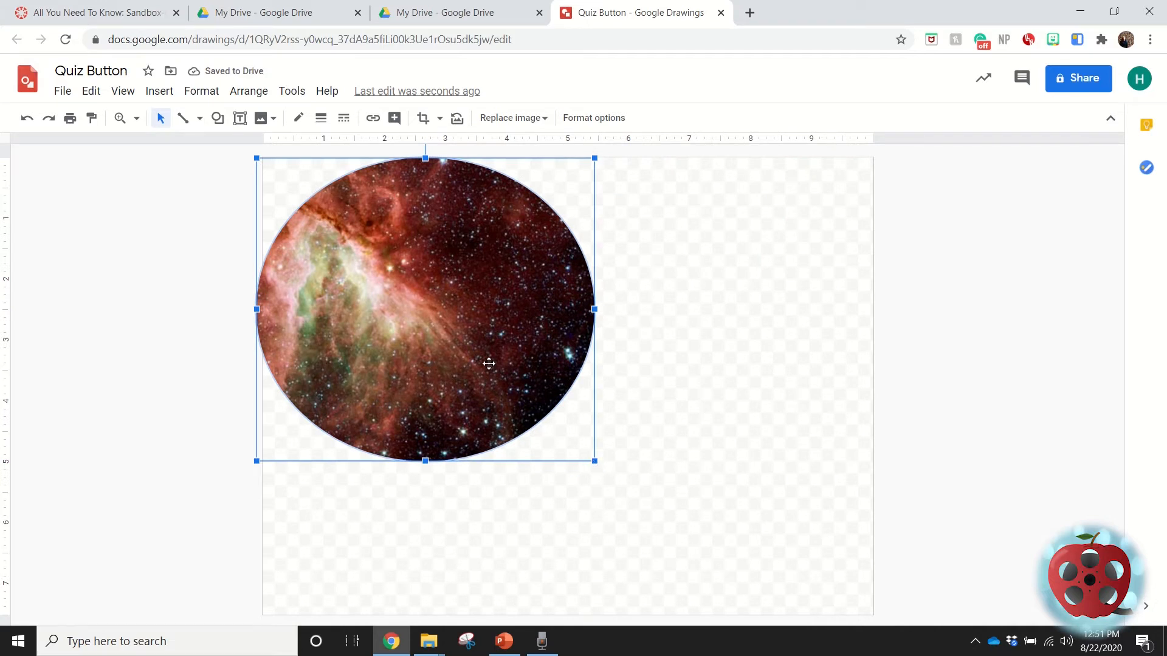
pyautogui.moveTo(429, 341); pyautogui.dragTo(489, 337)
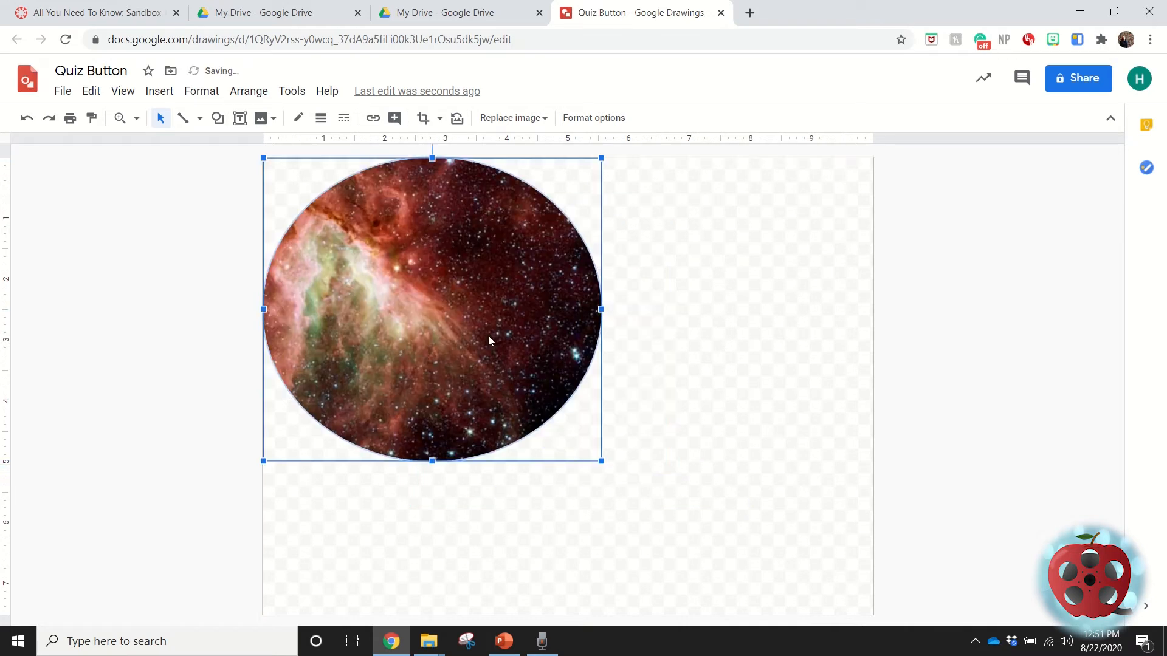
# Shrink the canvas to about 5.5 inches wide so that its edges fit closely around the circular nebula image.
pyautogui.click(699, 489)
pyautogui.moveTo(867, 609); pyautogui.dragTo(601, 460)
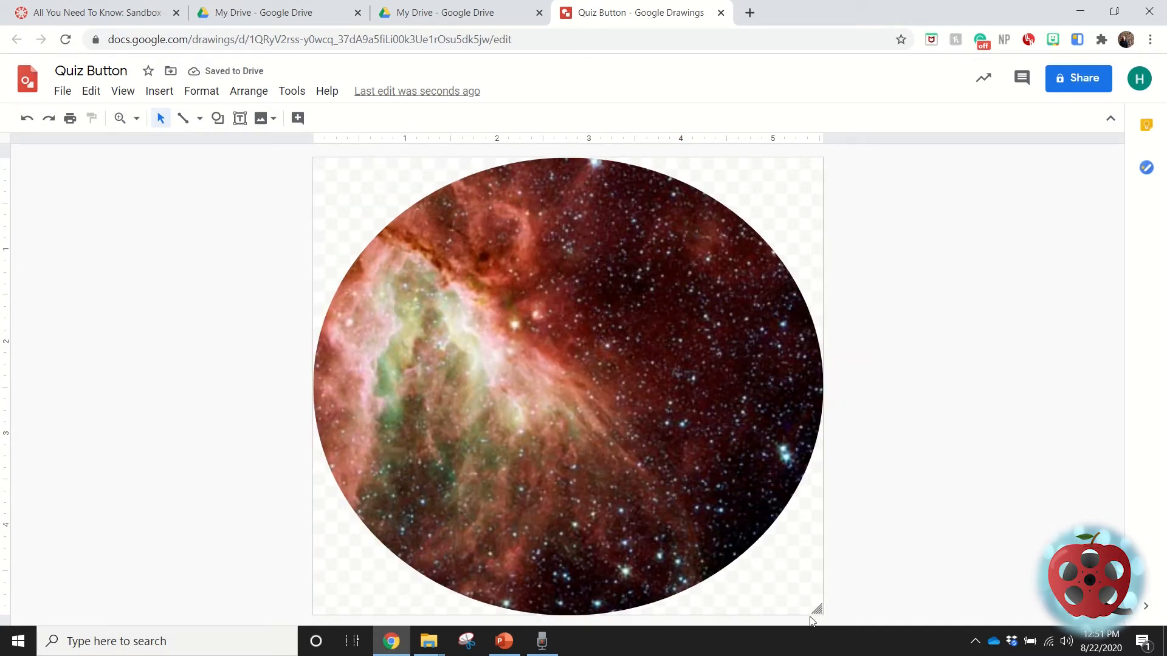
pyautogui.moveTo(819, 609); pyautogui.dragTo(824, 615)
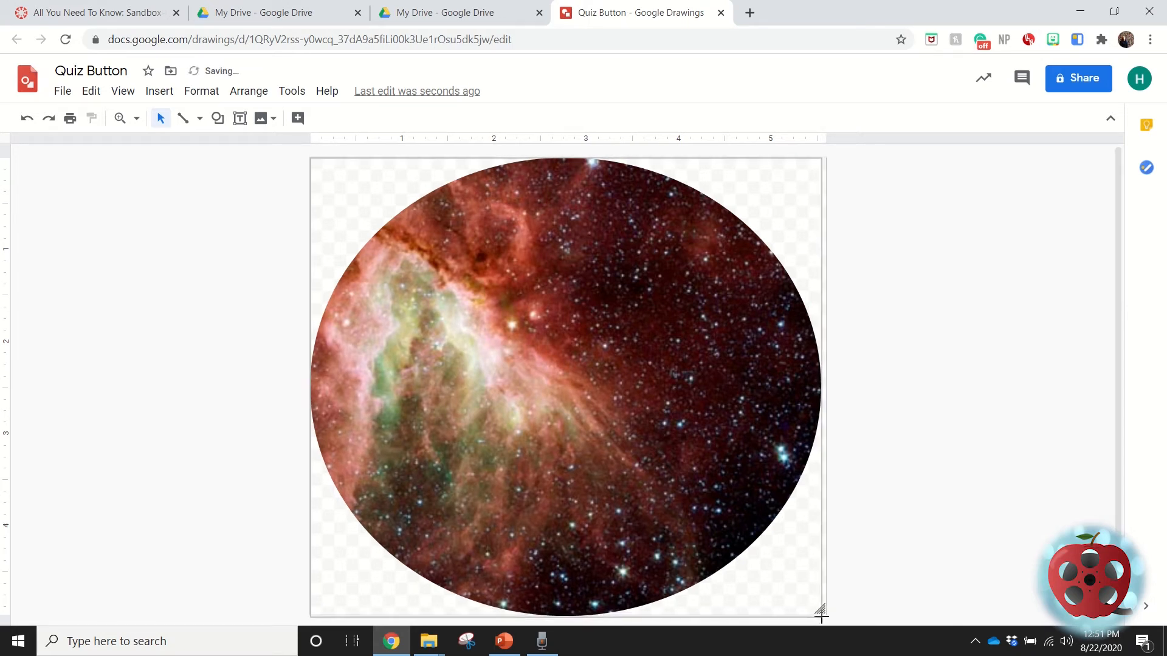
pyautogui.moveTo(821, 610); pyautogui.dragTo(824, 622)
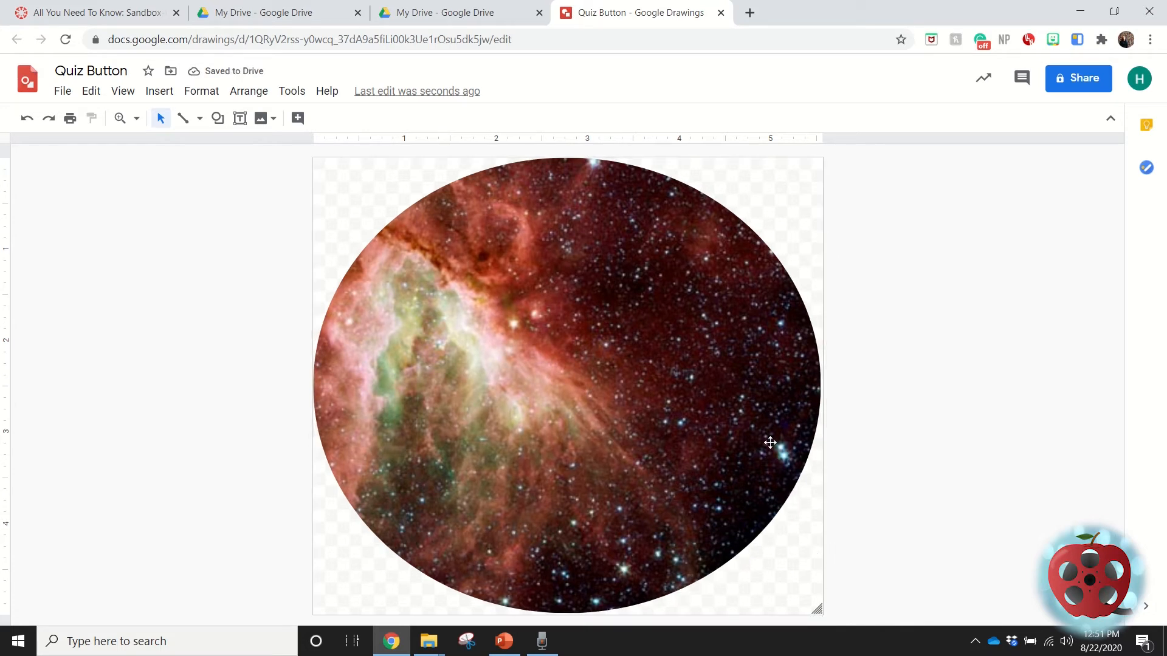
pyautogui.click(571, 396)
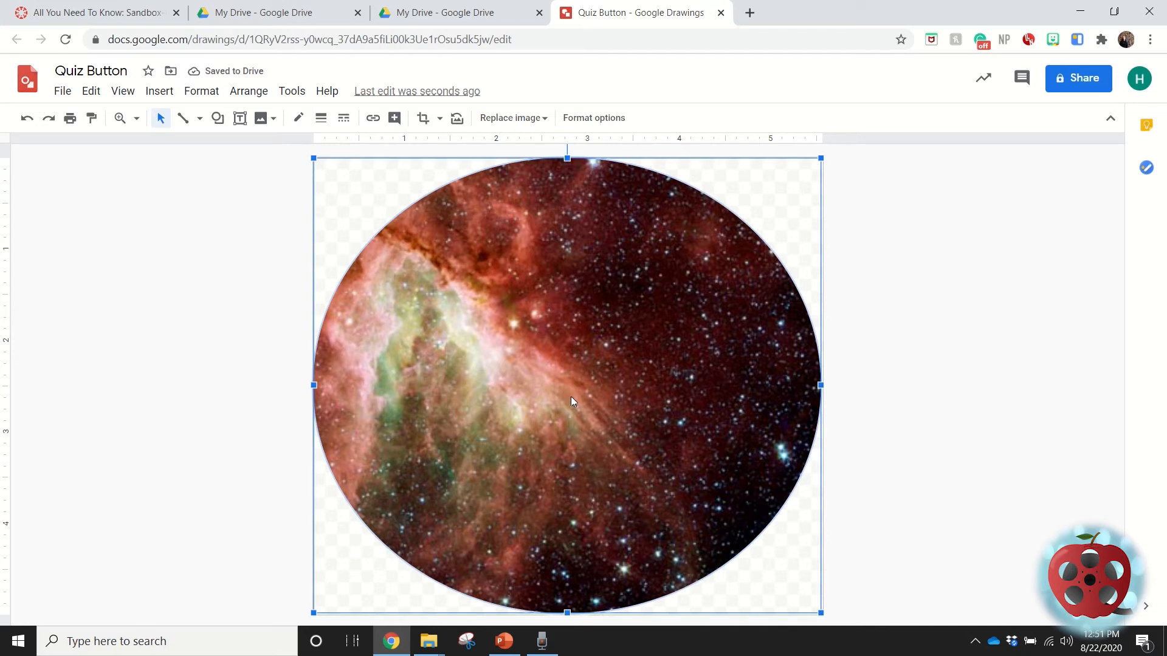
pyautogui.click(977, 443)
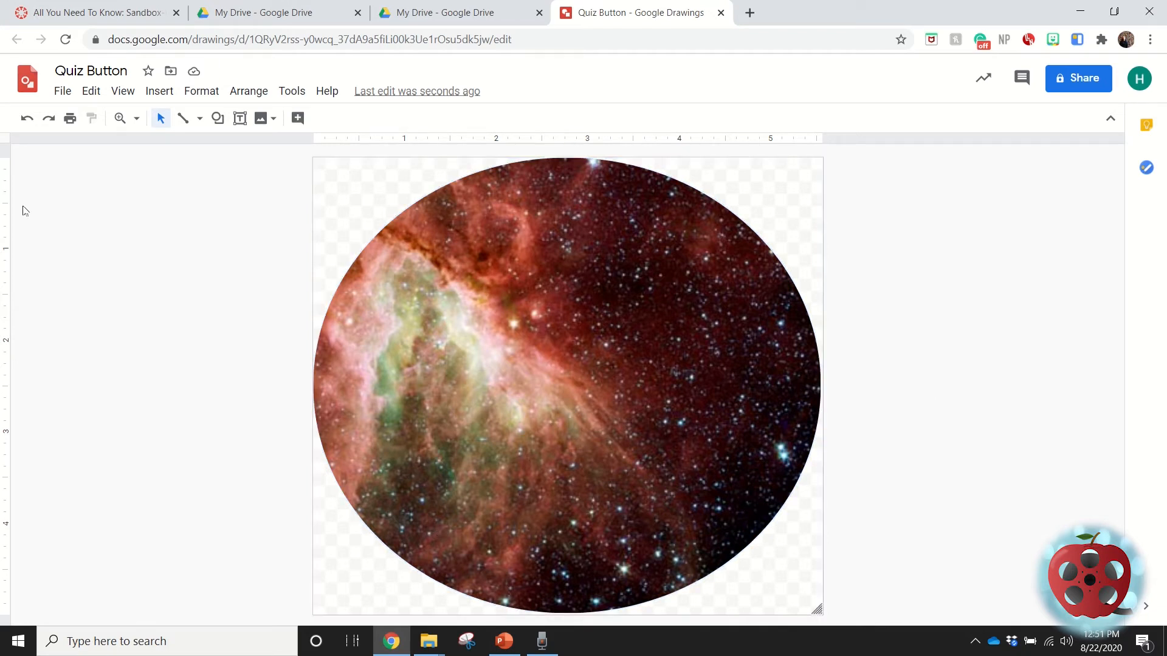
# Add a text box about 4.5 inches wide over the nebula image and enter "Quiz" in it.
pyautogui.click(240, 118)
pyautogui.moveTo(504, 354); pyautogui.dragTo(915, 402)
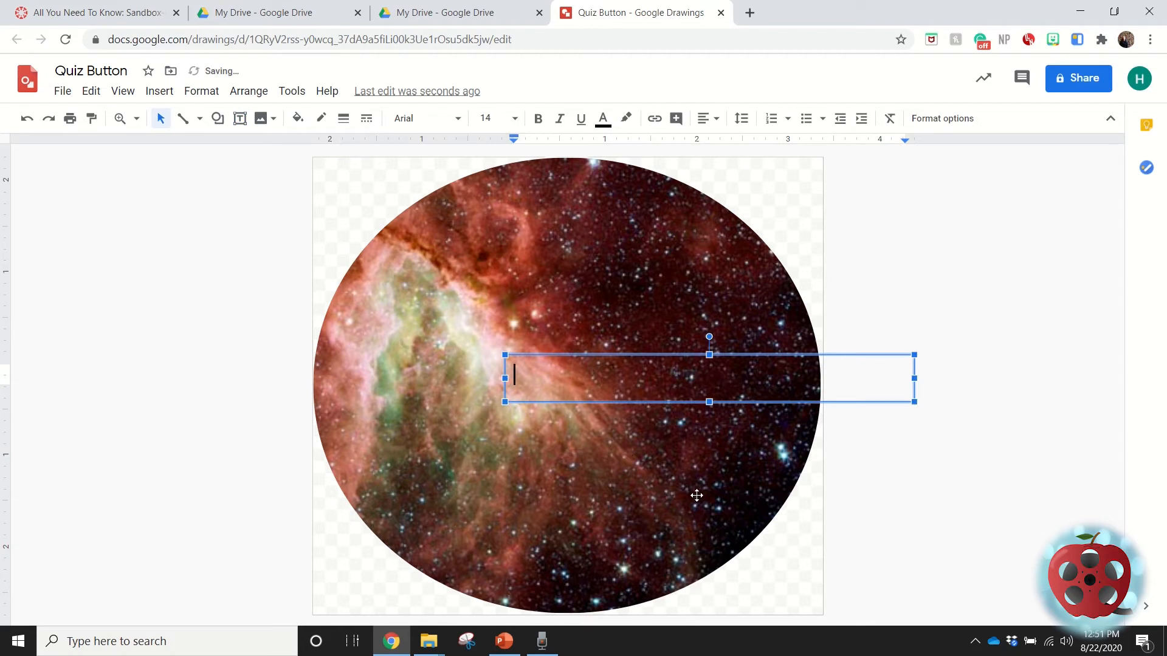
pyautogui.write('Quiz')
# Set the "Quiz" text to the Lobster font at size 96.
pyautogui.click(561, 418)
pyautogui.click(551, 374)
pyautogui.click(426, 118)
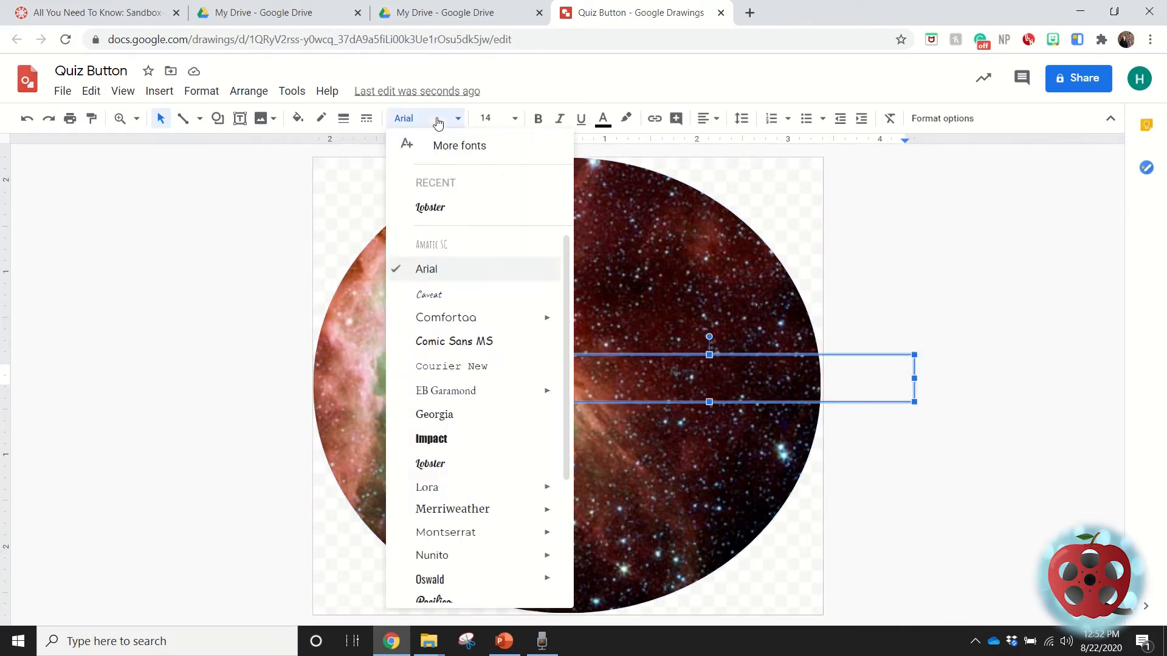
pyautogui.click(436, 207)
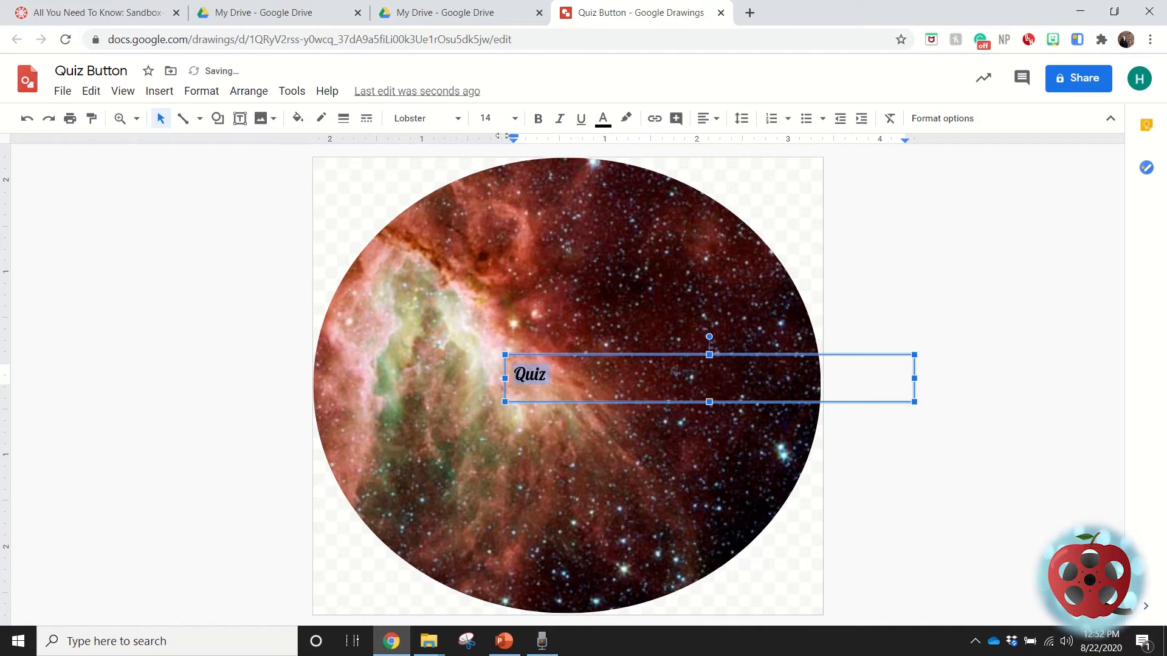
pyautogui.click(515, 119)
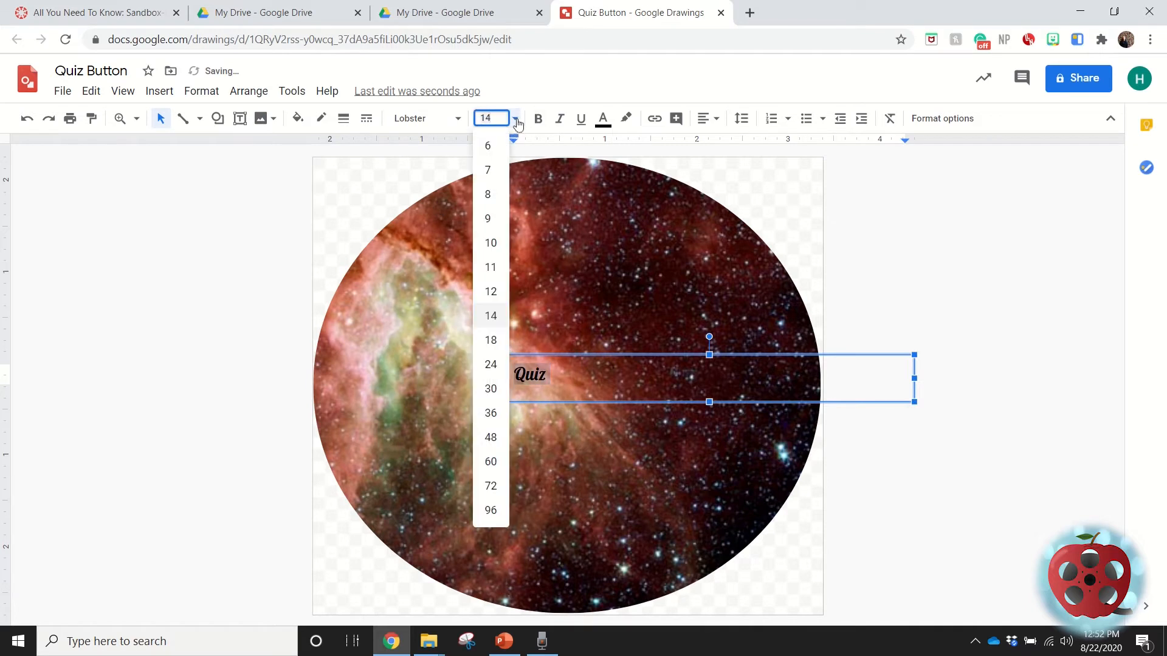
pyautogui.click(491, 511)
# Center the "Quiz" text horizontally within its text box and color it white.
pyautogui.moveTo(763, 402); pyautogui.dragTo(695, 355)
pyautogui.click(696, 356)
pyautogui.hotkey('ctrl', 'a')
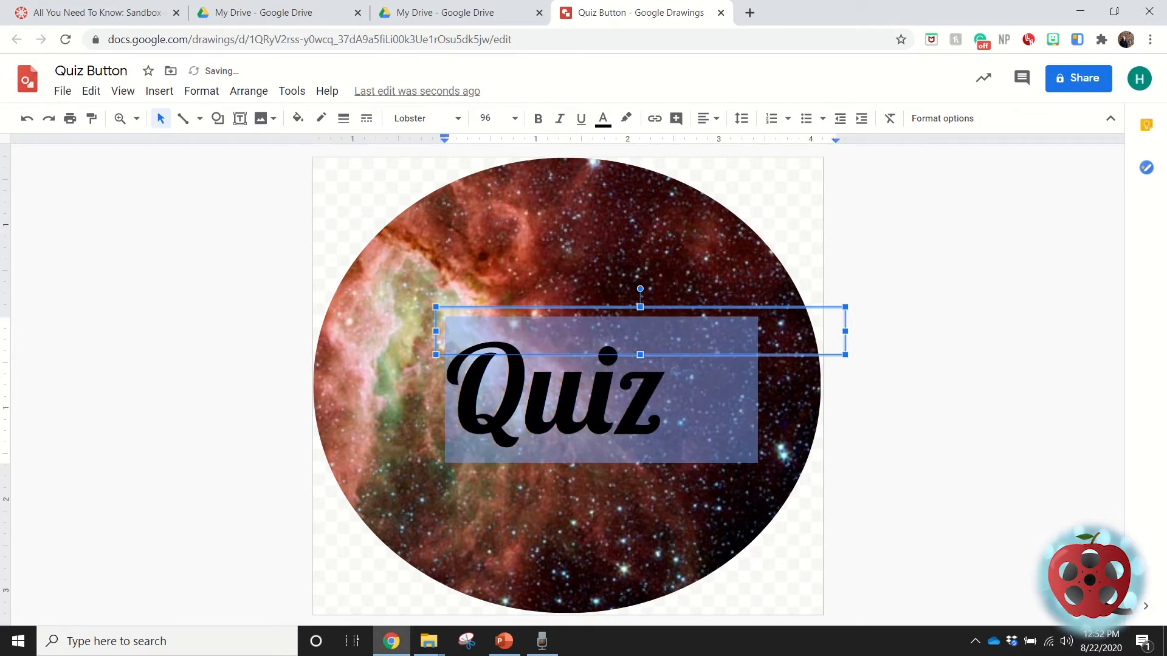
pyautogui.click(705, 118)
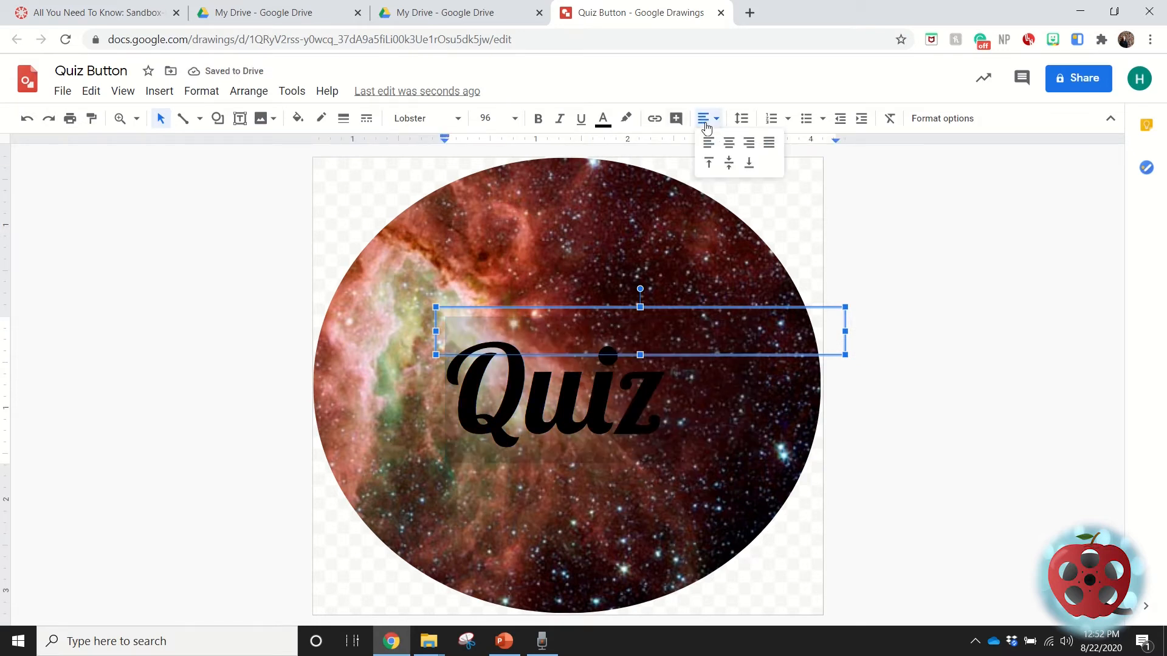
pyautogui.click(729, 140)
pyautogui.click(603, 118)
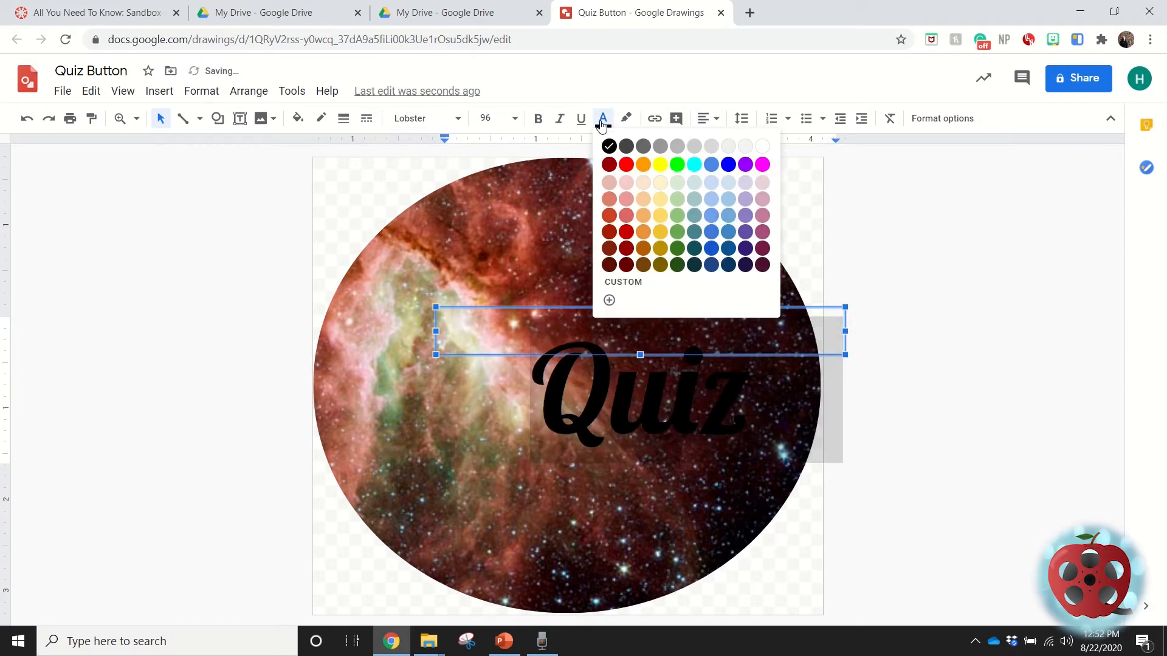
pyautogui.click(762, 146)
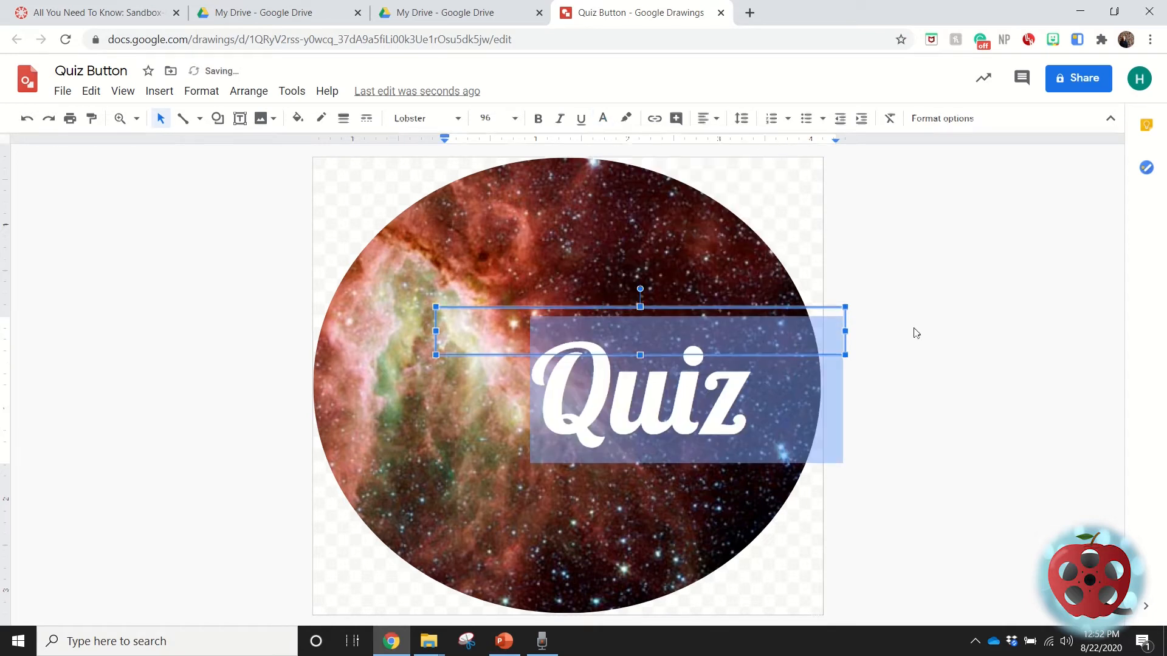
# Move the "Quiz" text box to the middle of the circular image and deselect it.
pyautogui.click(699, 390)
pyautogui.moveTo(748, 304); pyautogui.dragTo(674, 297)
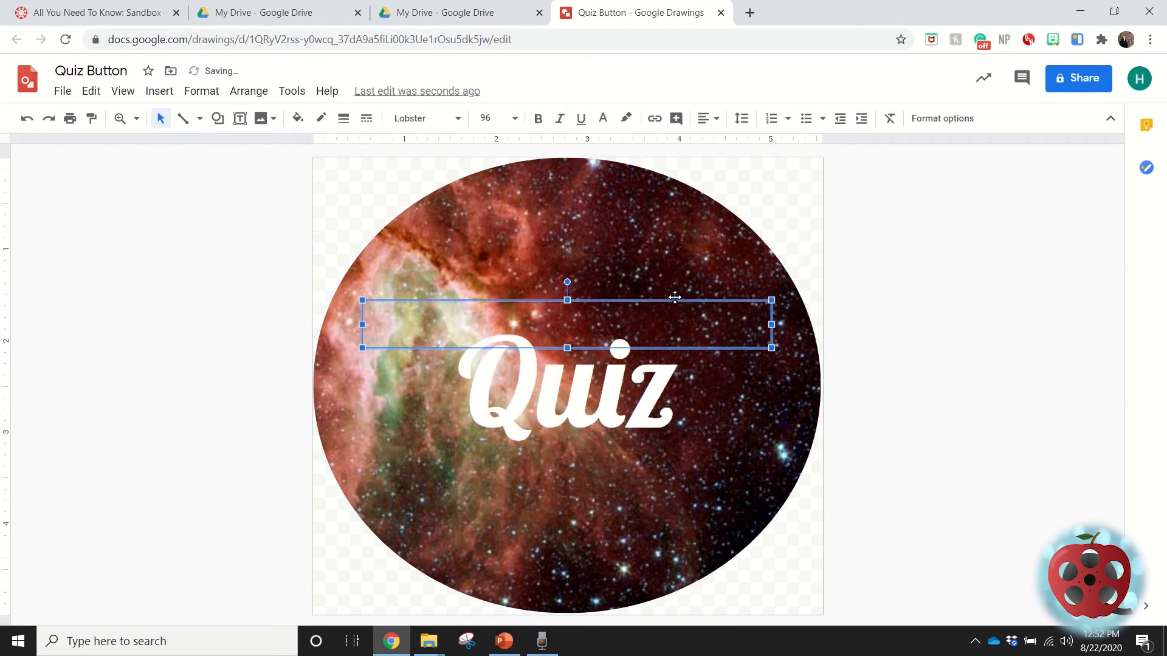
pyautogui.press('Escape')
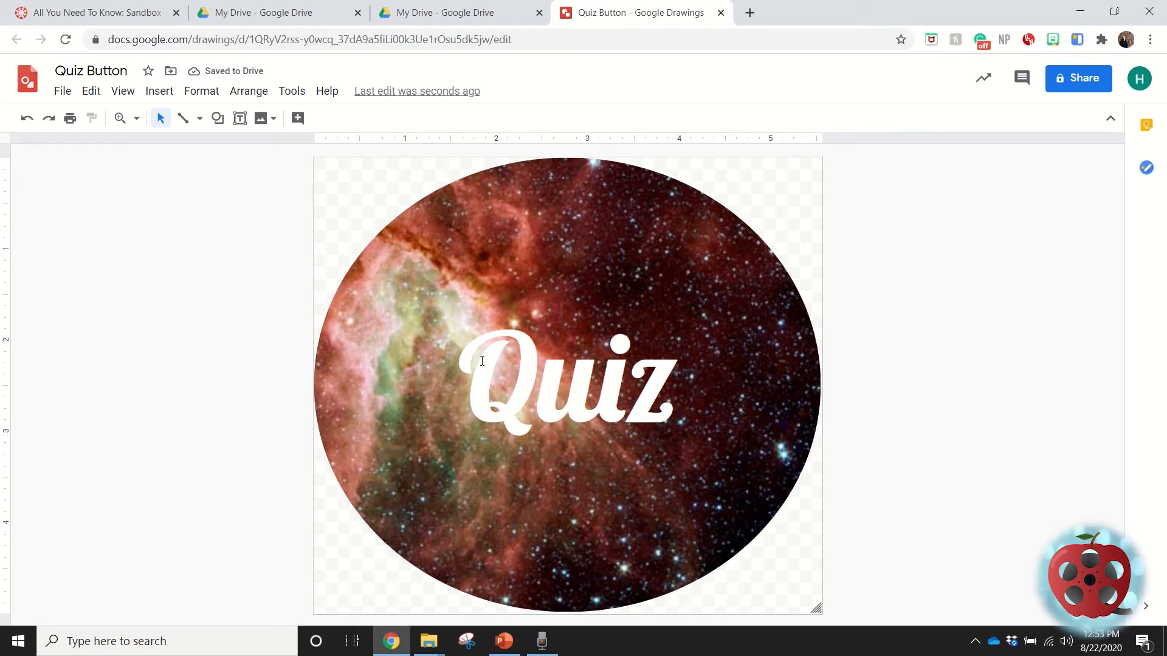
# Give the "Quiz" text a drop shadow.
pyautogui.click(461, 365)
pyautogui.moveTo(460, 365); pyautogui.dragTo(678, 395)
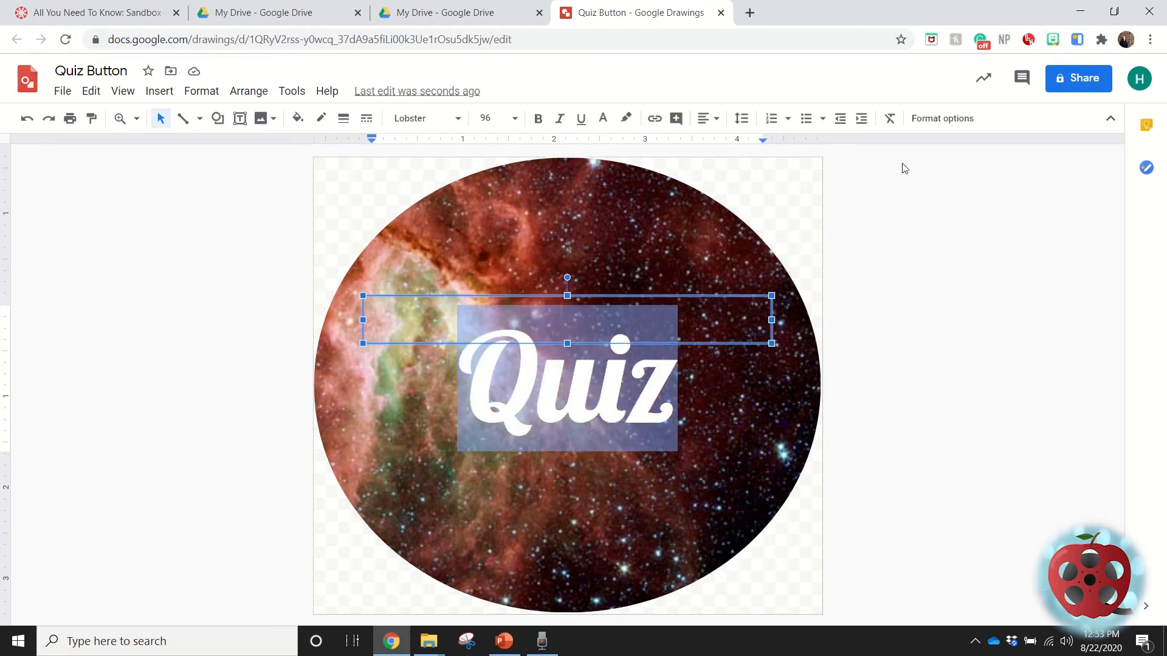
pyautogui.click(940, 118)
pyautogui.click(1105, 303)
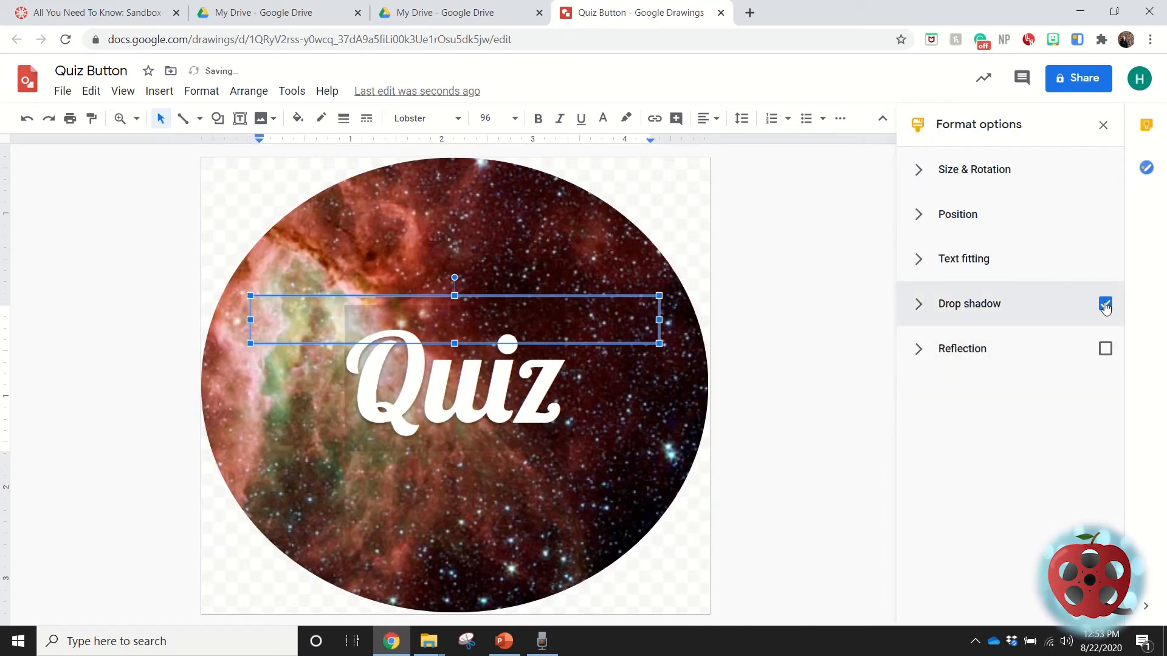
pyautogui.click(800, 443)
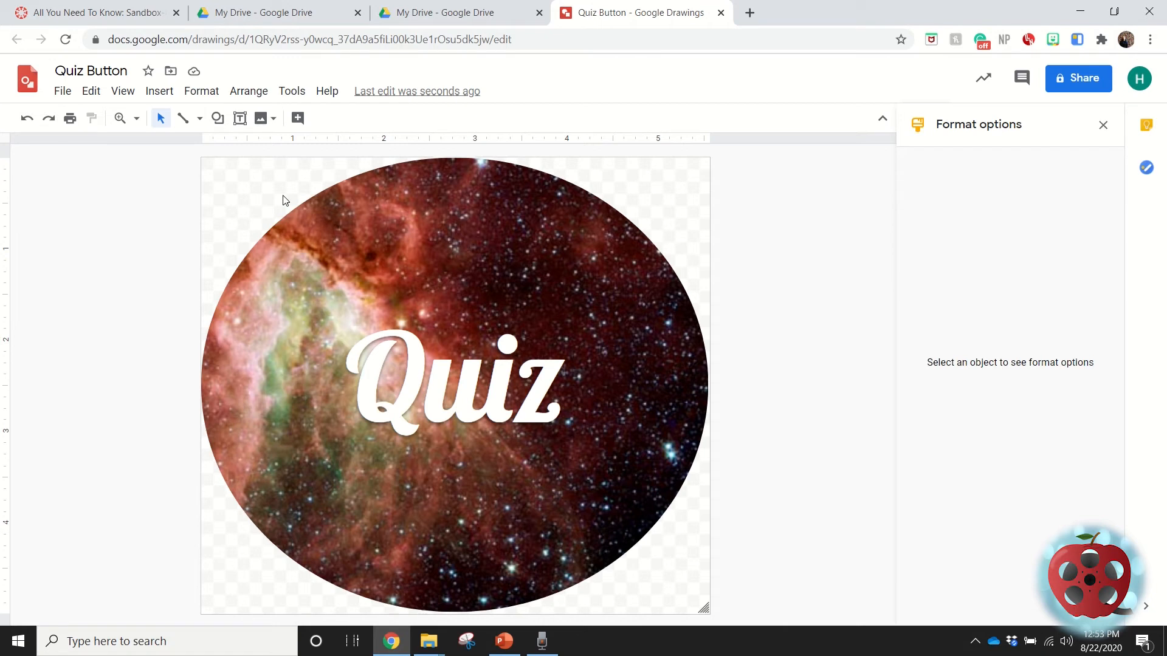
# Publish the drawing to the web at Medium (534x480) image size and copy its public link.
pyautogui.click(62, 92)
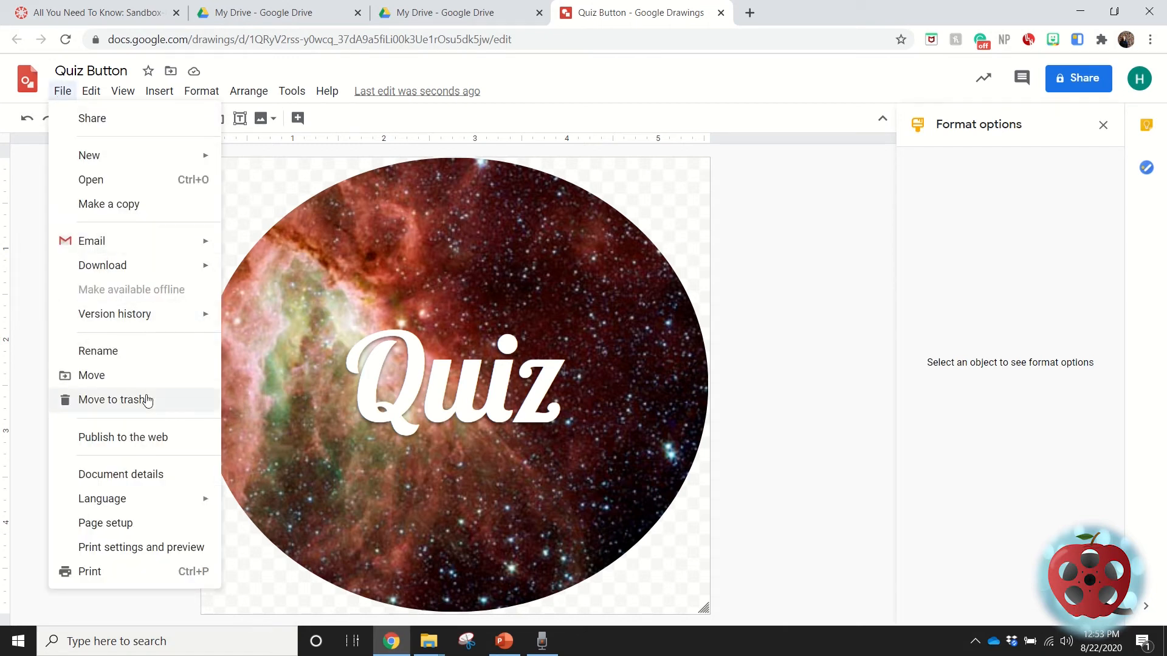
pyautogui.click(145, 438)
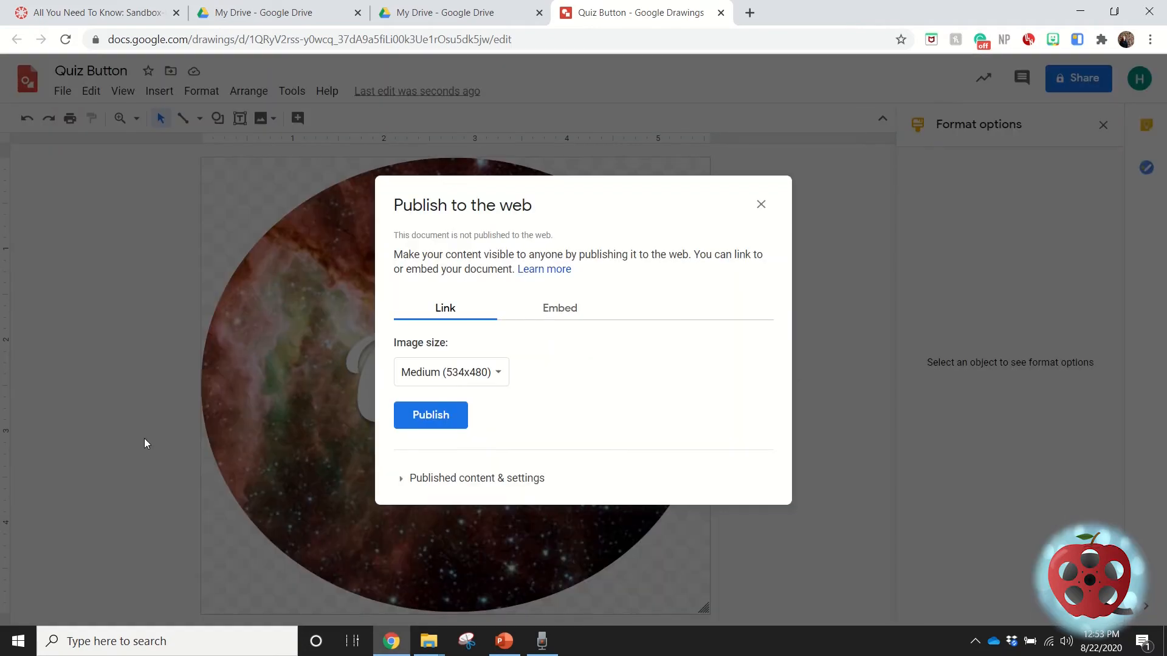
pyautogui.click(421, 424)
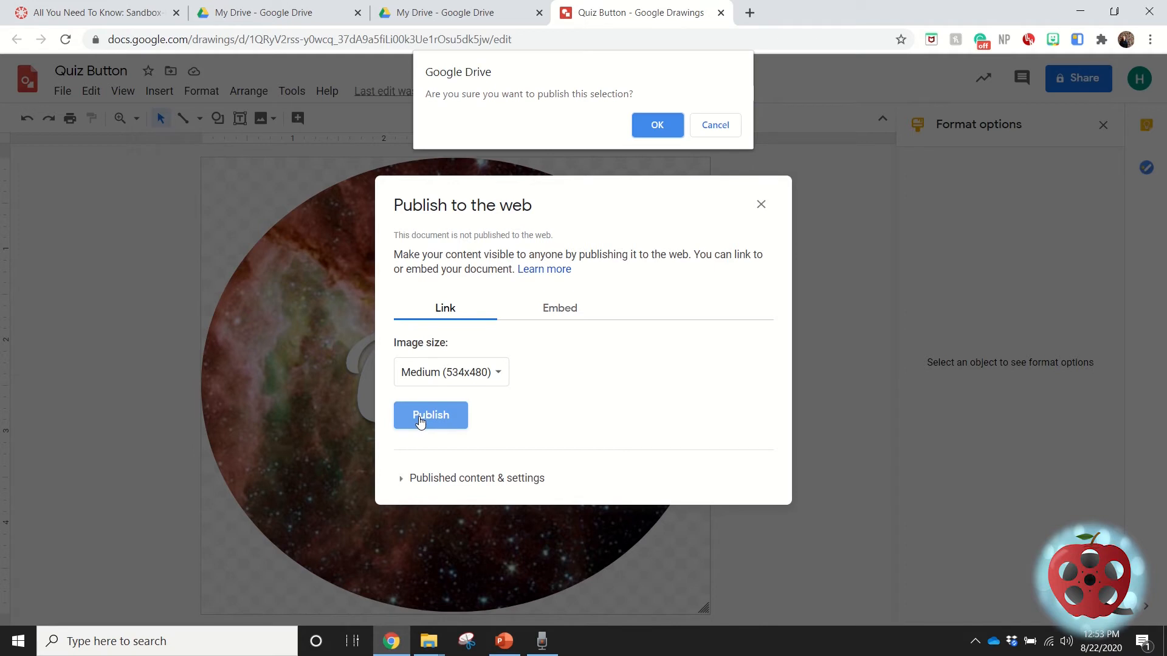
pyautogui.click(662, 122)
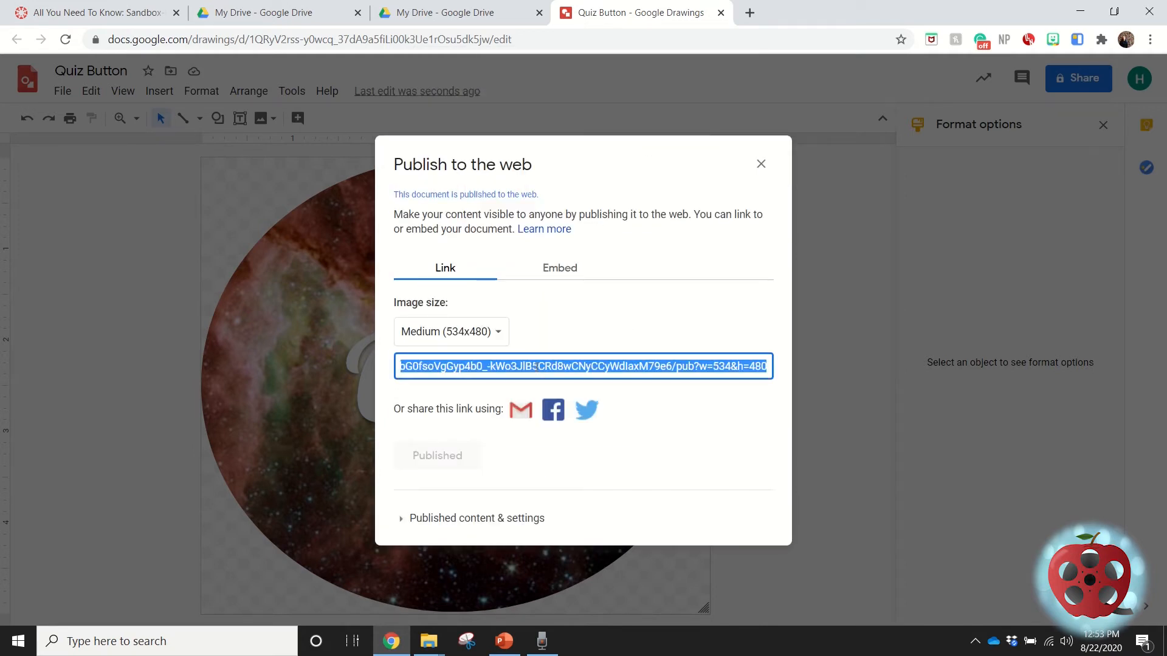
pyautogui.rightClick(536, 366)
pyautogui.click(558, 377)
# Switch to the Canvas page "All You Need To Know" and insert the published drawing by URL into the first table cell.
pyautogui.click(113, 11)
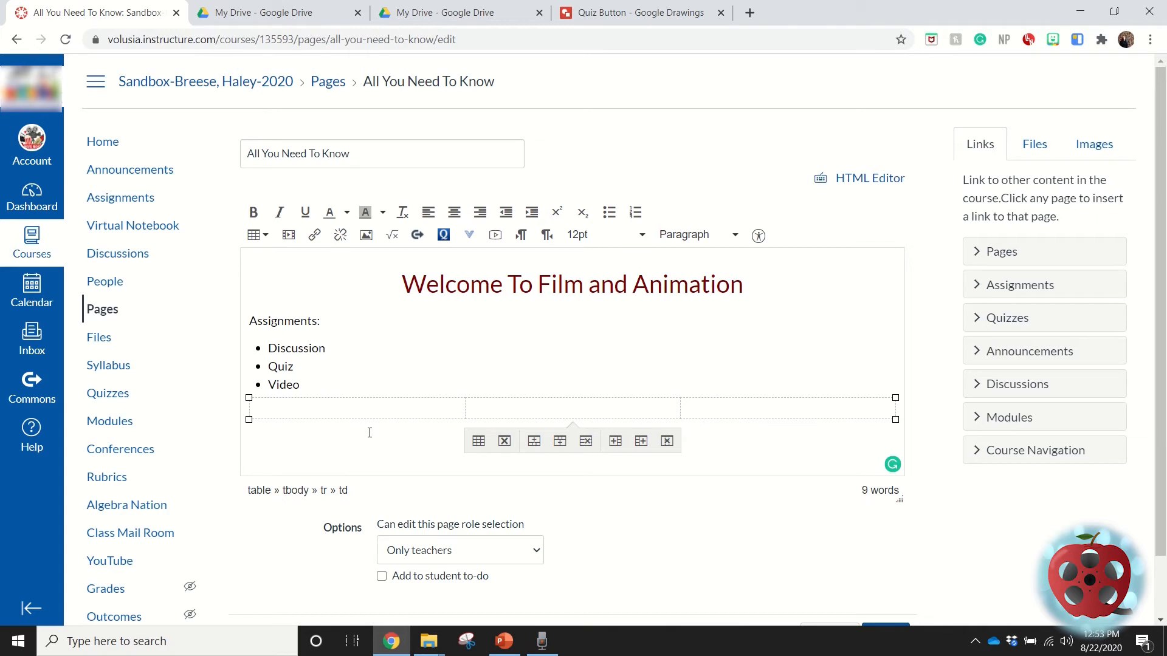
pyautogui.click(366, 237)
pyautogui.click(391, 244)
pyautogui.rightClick(391, 243)
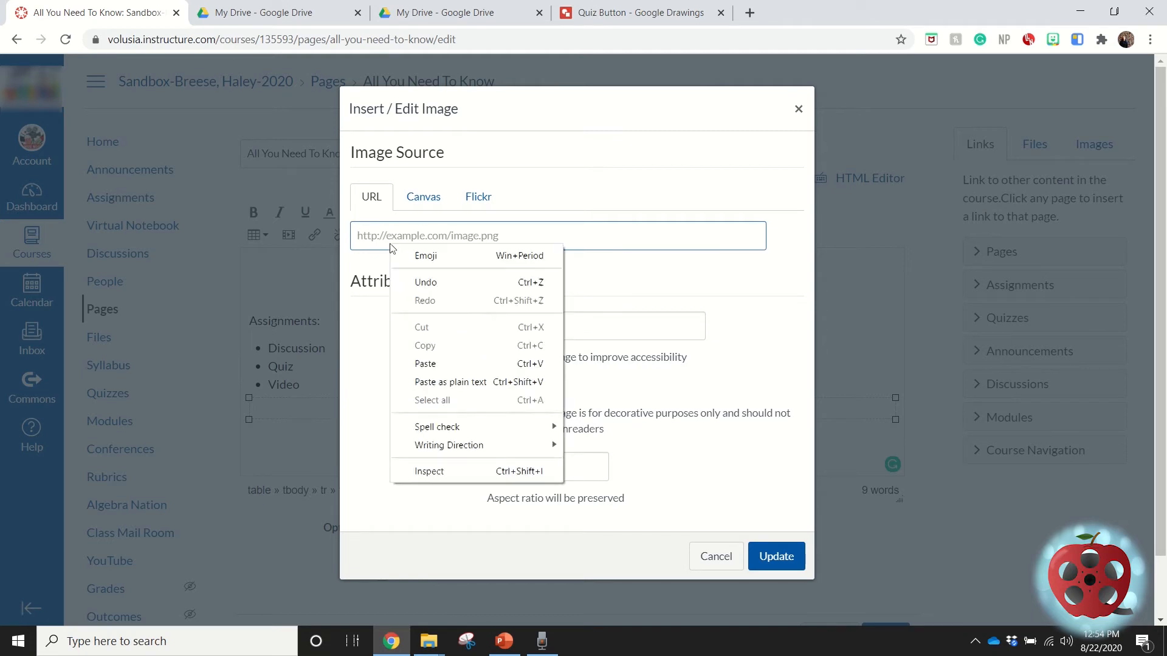
pyautogui.click(454, 361)
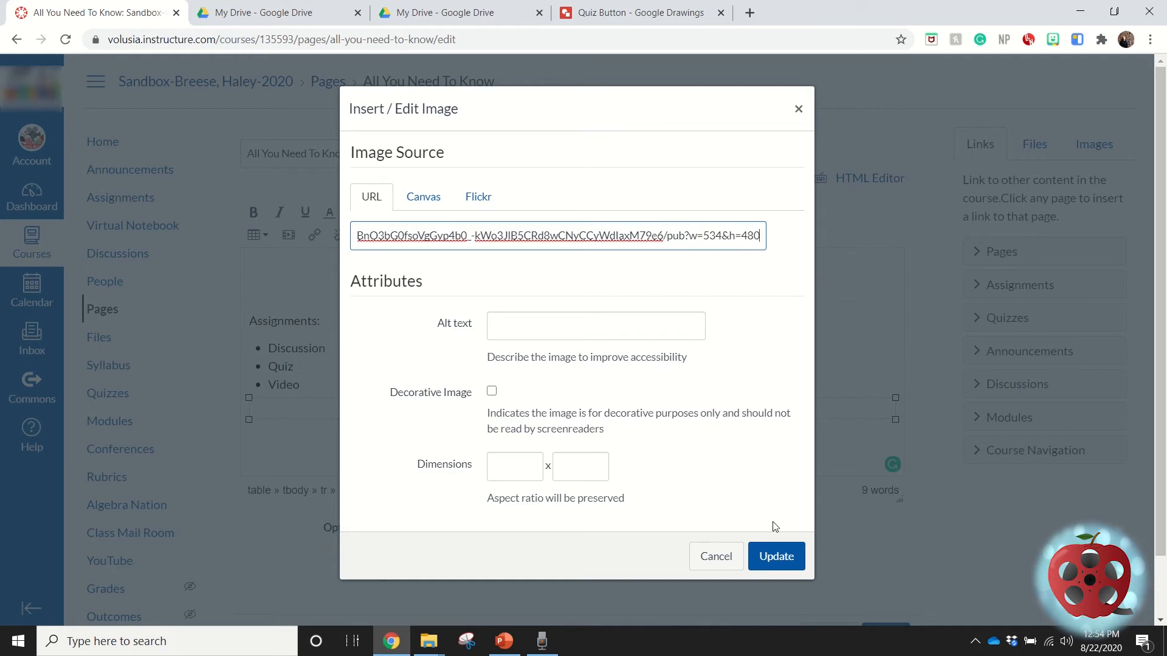
pyautogui.click(773, 556)
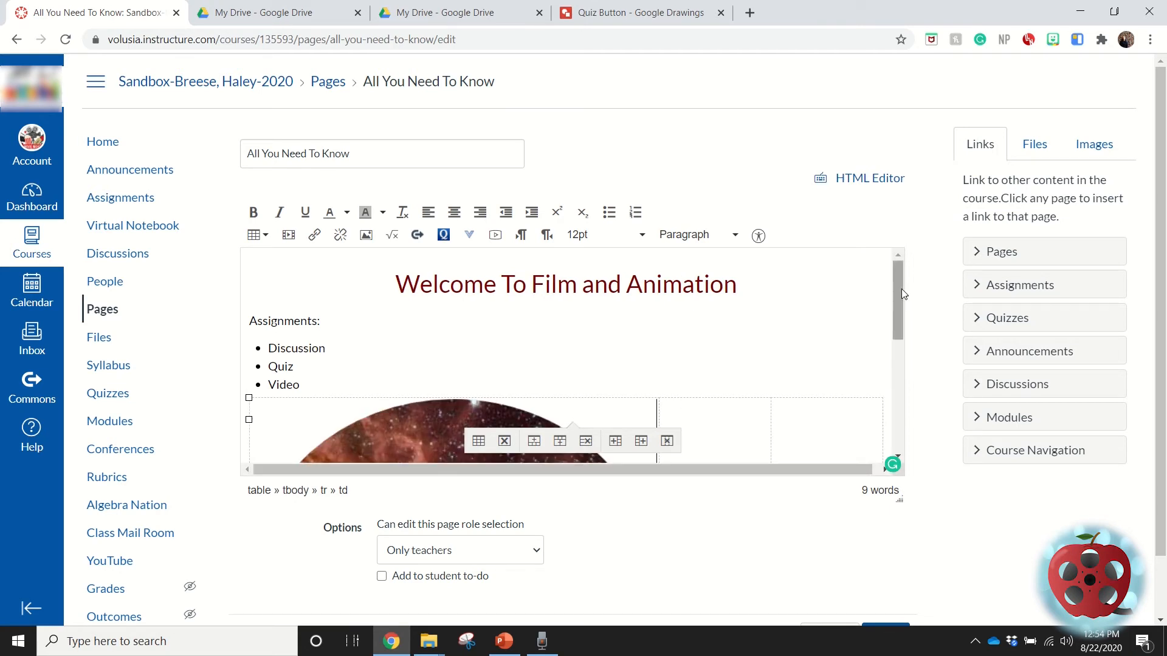
# Shrink the quiz image proportionally to just over half the first column's width and center it in its cell.
pyautogui.moveTo(900, 303); pyautogui.dragTo(898, 425)
pyautogui.click(521, 346)
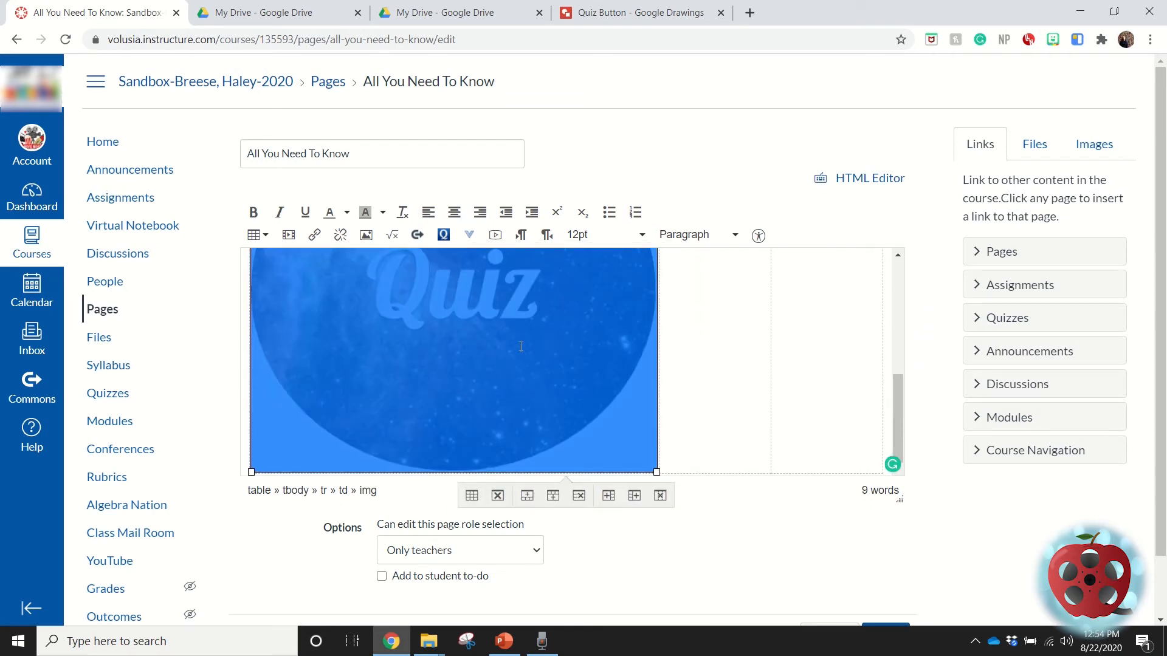
pyautogui.moveTo(659, 474); pyautogui.dragTo(424, 262)
pyautogui.scroll(1, 597, 391)
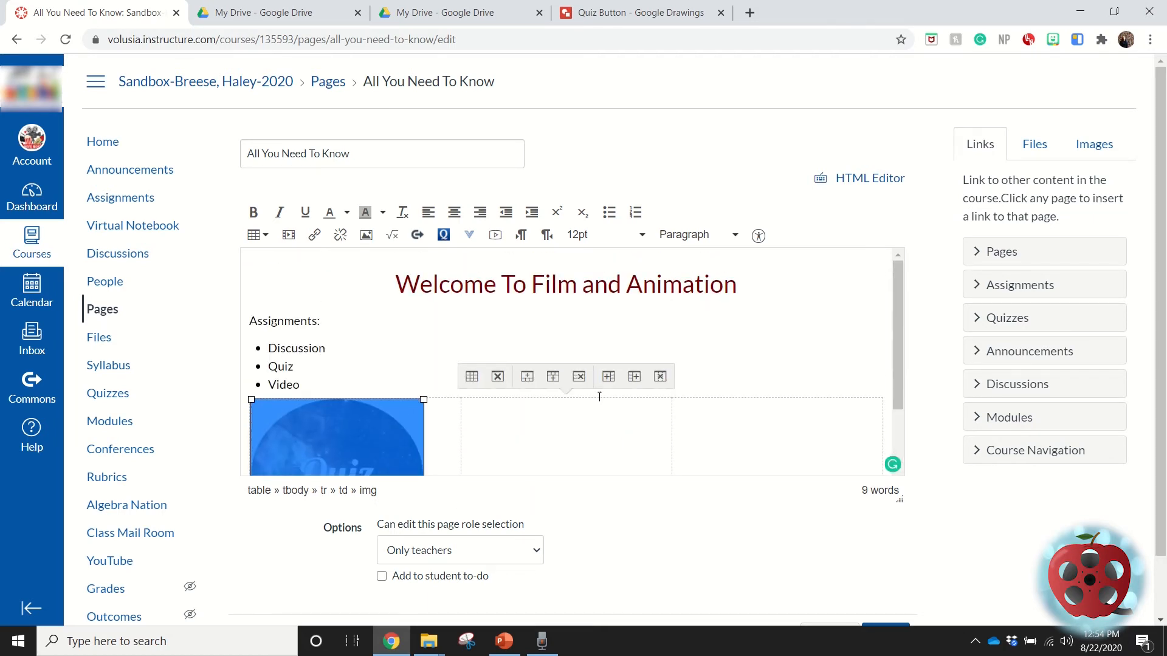
pyautogui.scroll(-1, 599, 396)
pyautogui.moveTo(423, 471); pyautogui.dragTo(374, 428)
pyautogui.scroll(1, 354, 418)
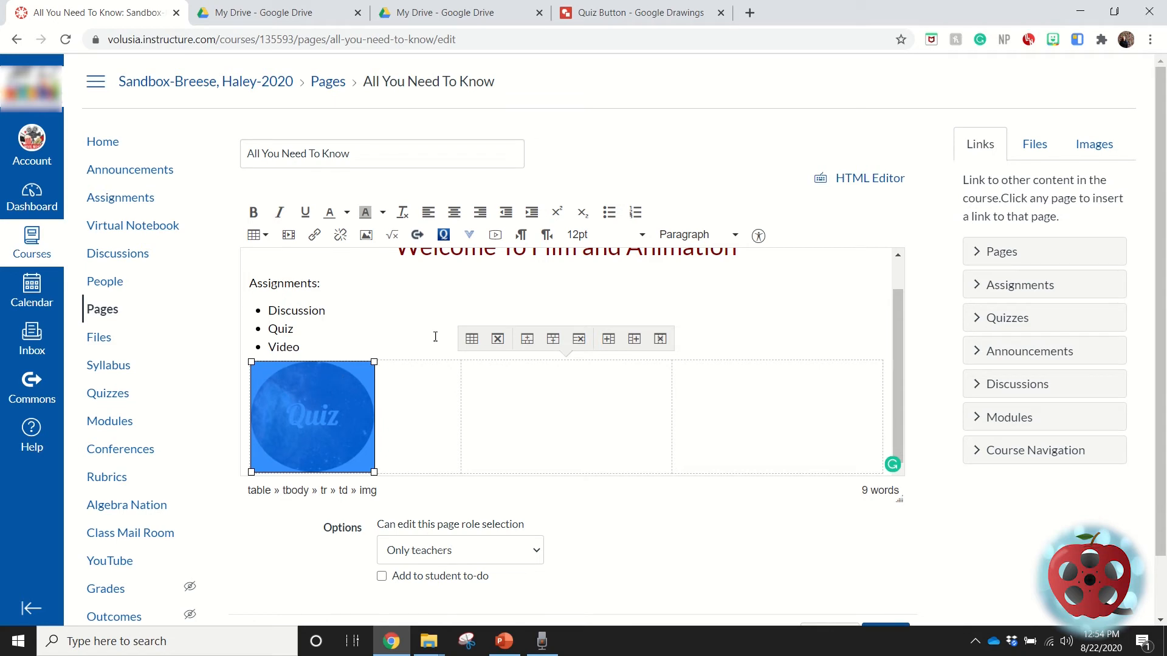
pyautogui.click(455, 212)
pyautogui.click(400, 330)
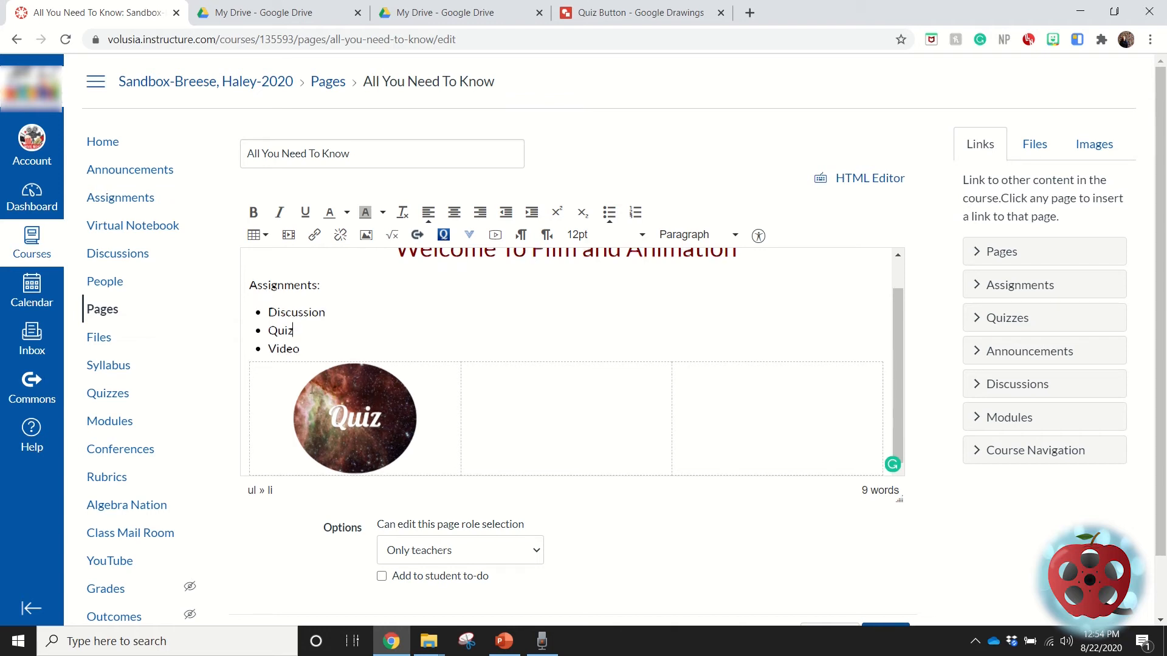
# Link the quiz image to the "Getting to Know You Survey" quiz.
pyautogui.click(352, 398)
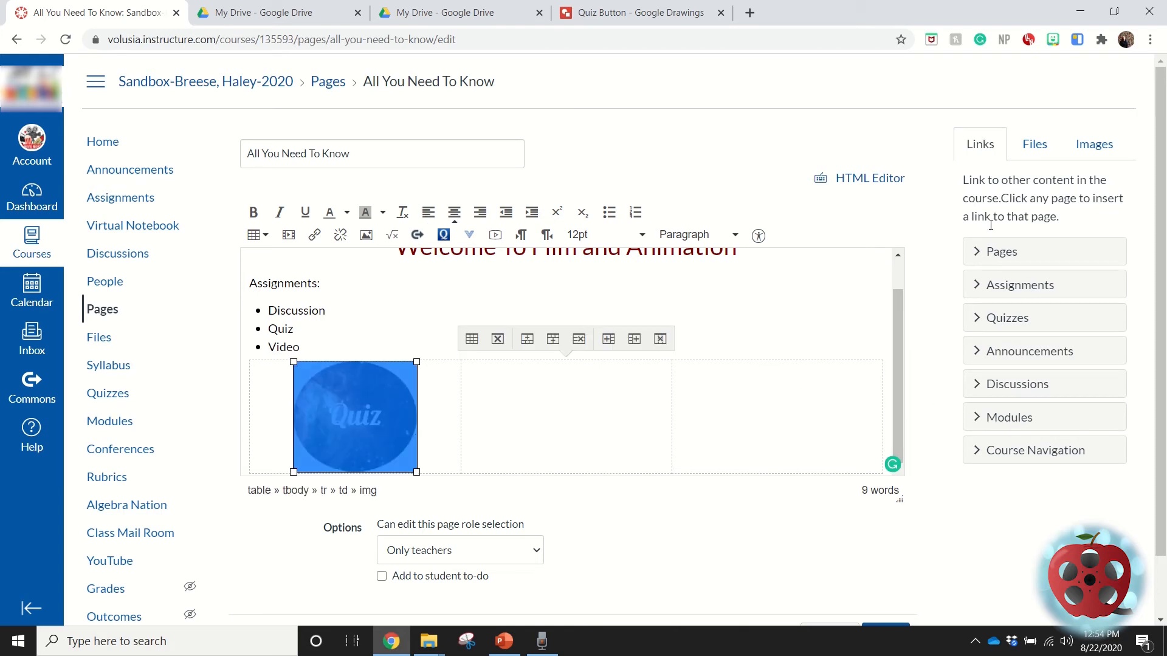
pyautogui.click(976, 323)
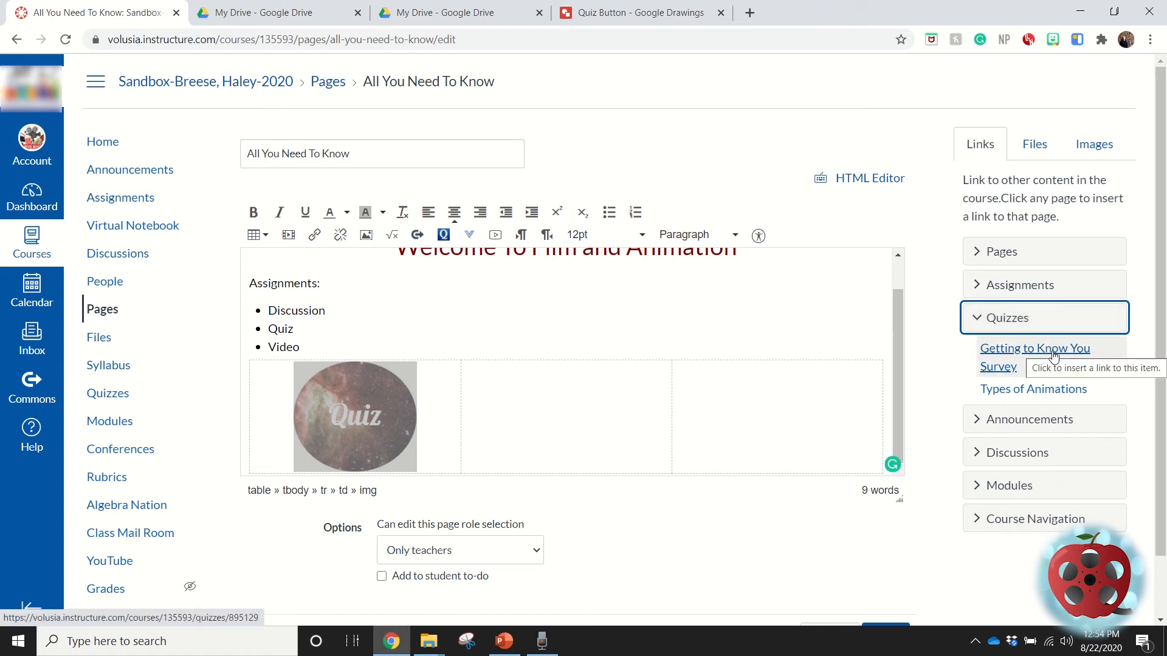
pyautogui.click(1053, 353)
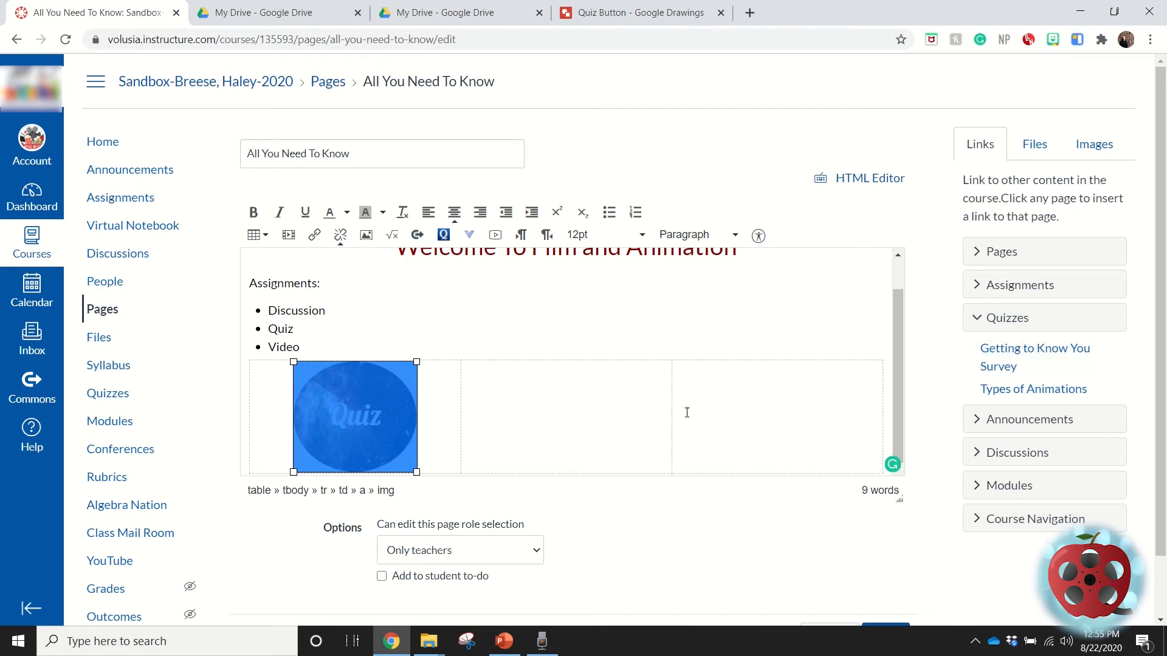
pyautogui.click(590, 353)
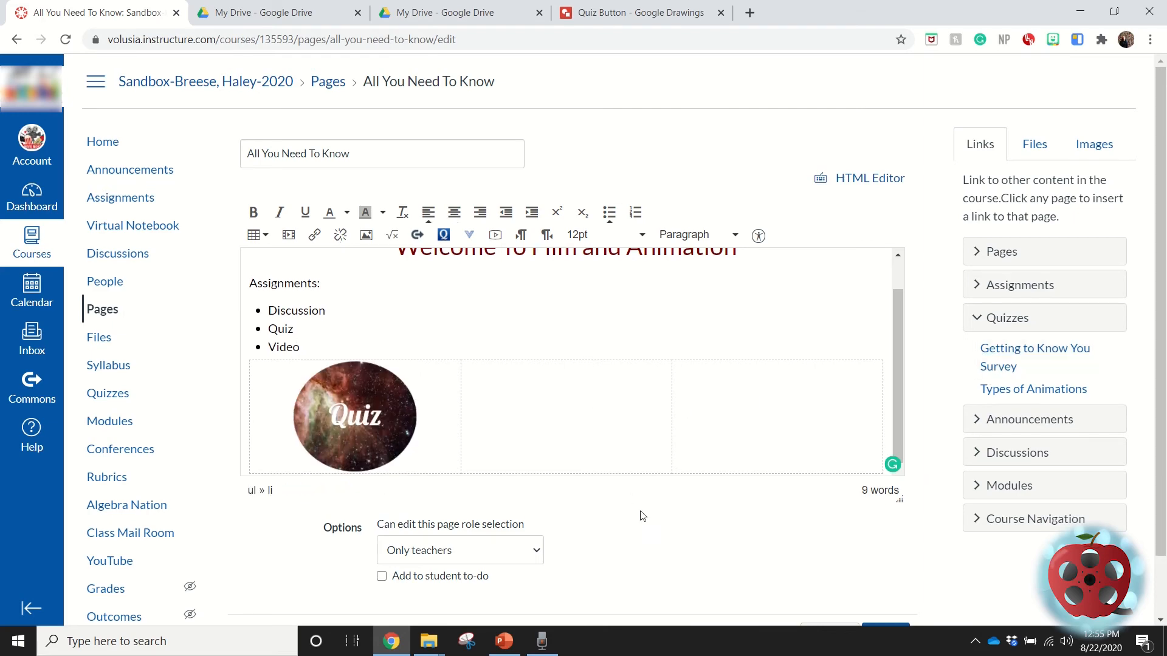
pyautogui.scroll(-1, 626, 462)
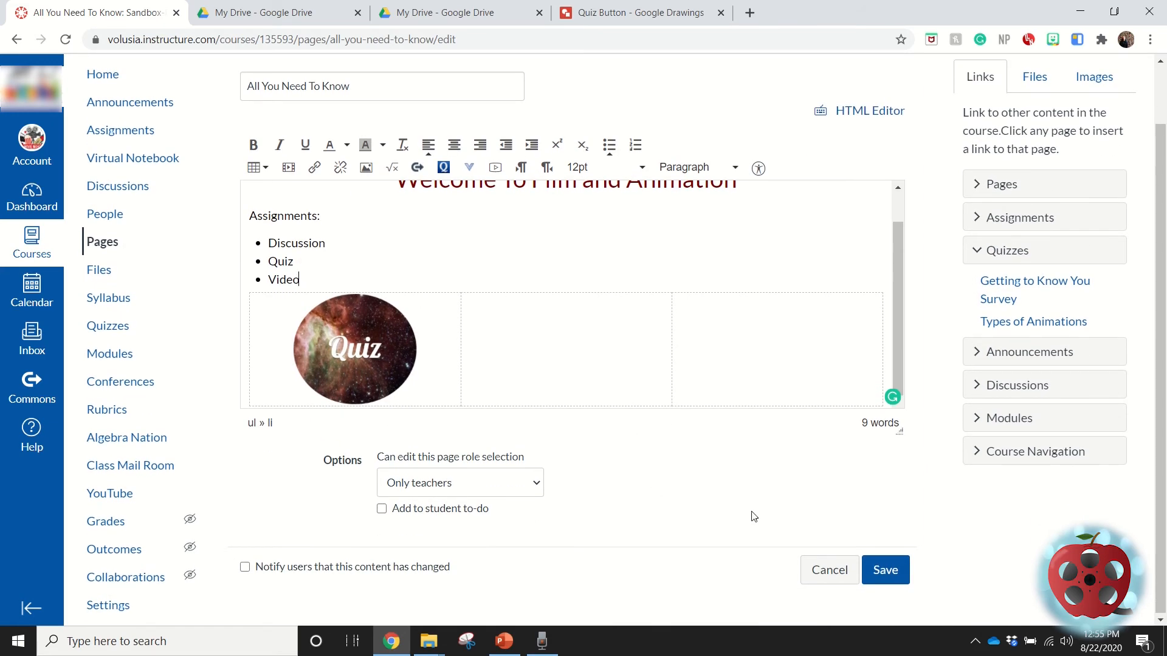
# Save the page, follow the quiz image's link to test it, and return to the "All You Need To Know" page.
pyautogui.click(884, 581)
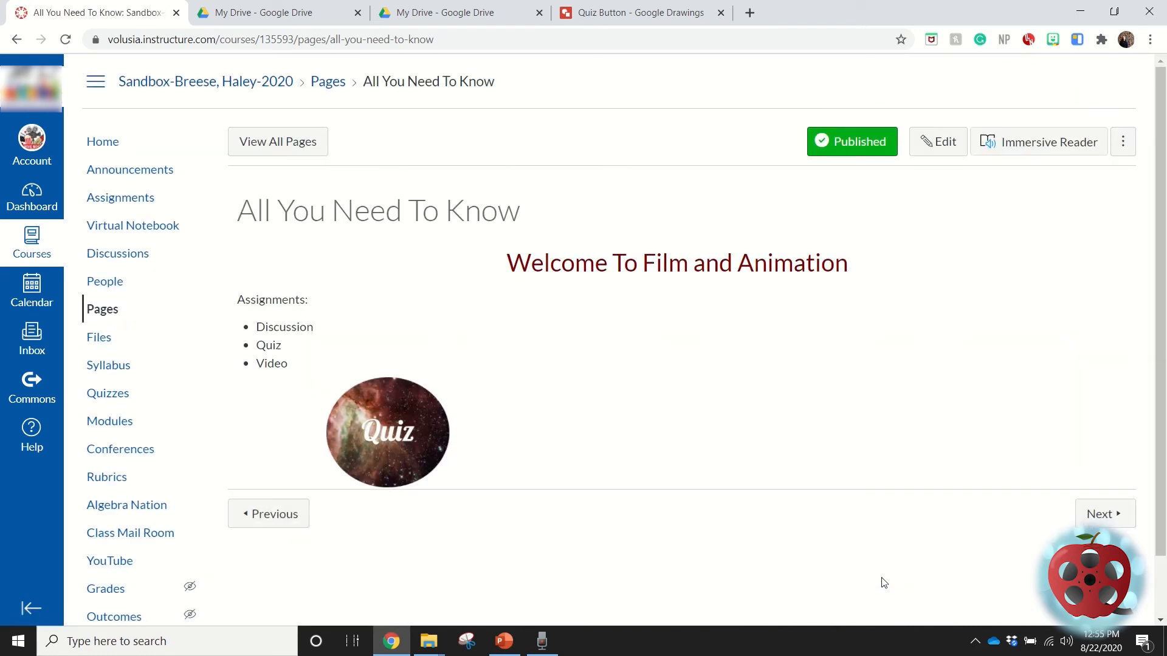
pyautogui.click(380, 424)
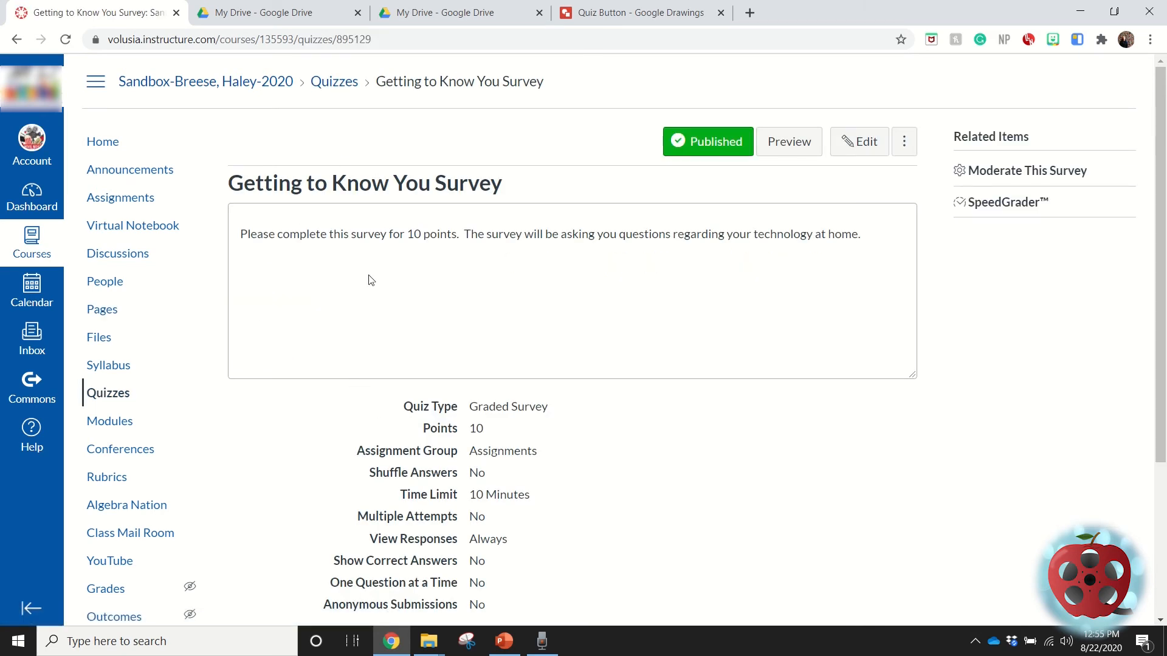
pyautogui.click(16, 39)
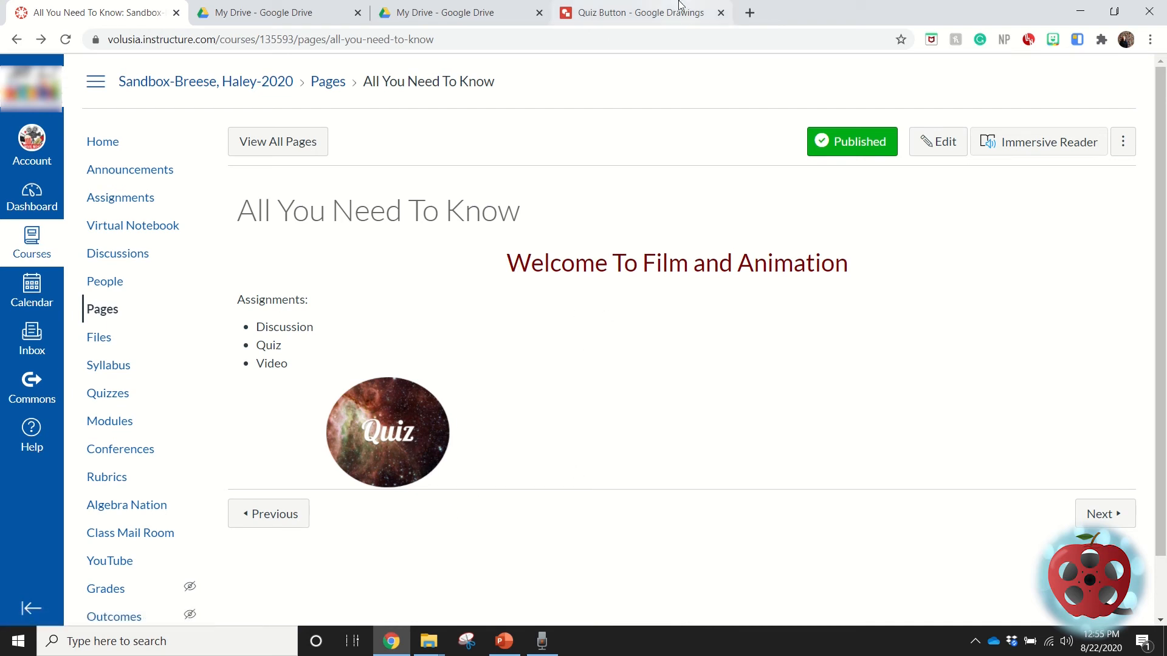
# Switch to the Quiz Button drawing in Google Drawings, close its web publishing dialog, and return to the Canvas page.
pyautogui.moveTo(683, 13)
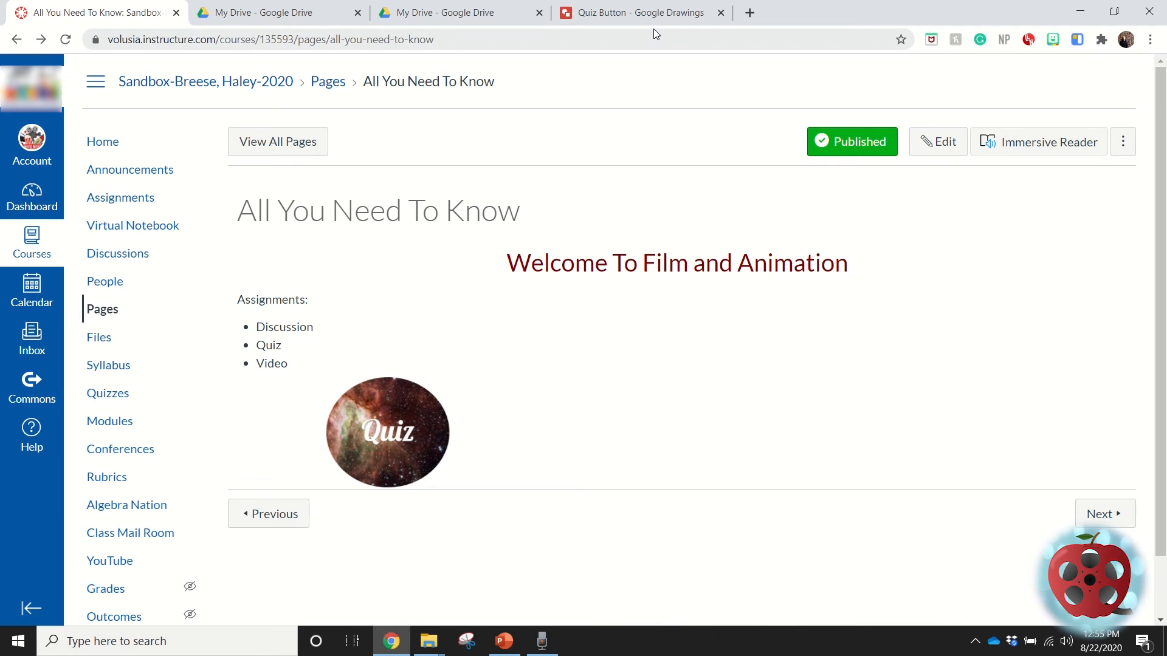
pyautogui.click(657, 18)
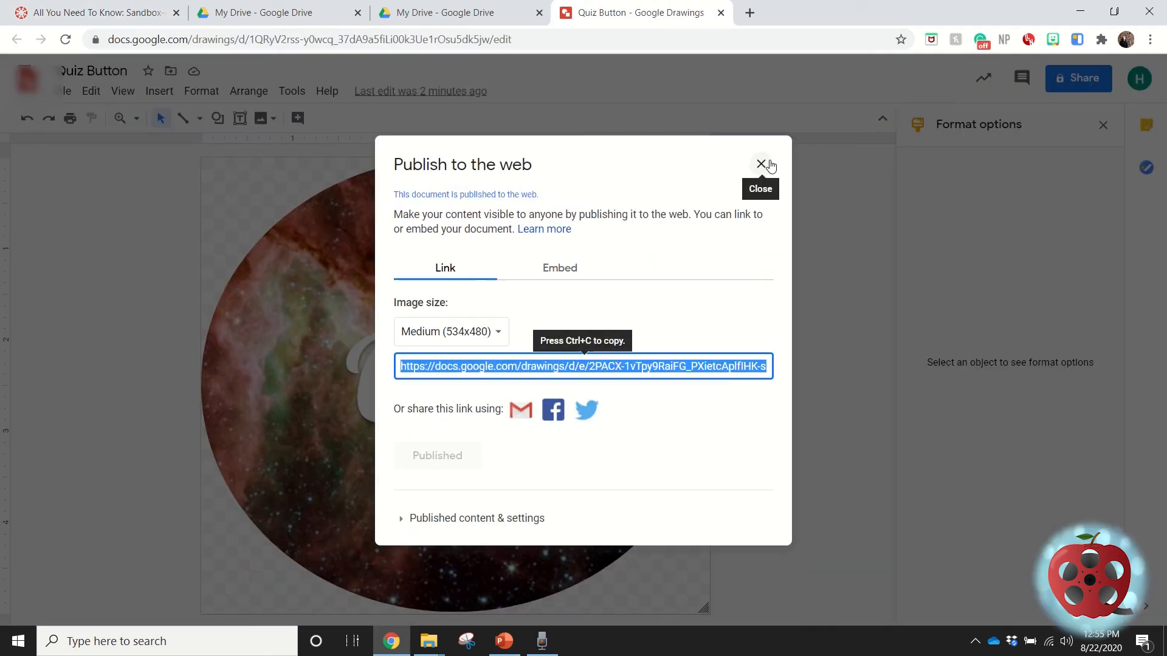
pyautogui.click(761, 165)
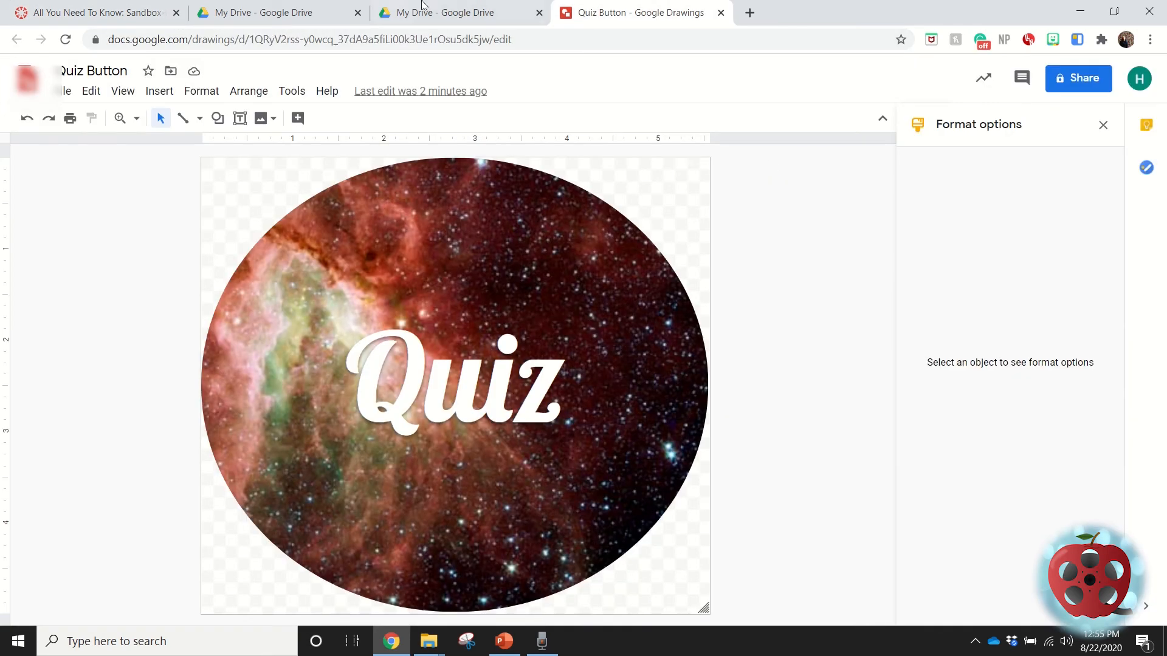
pyautogui.click(165, 11)
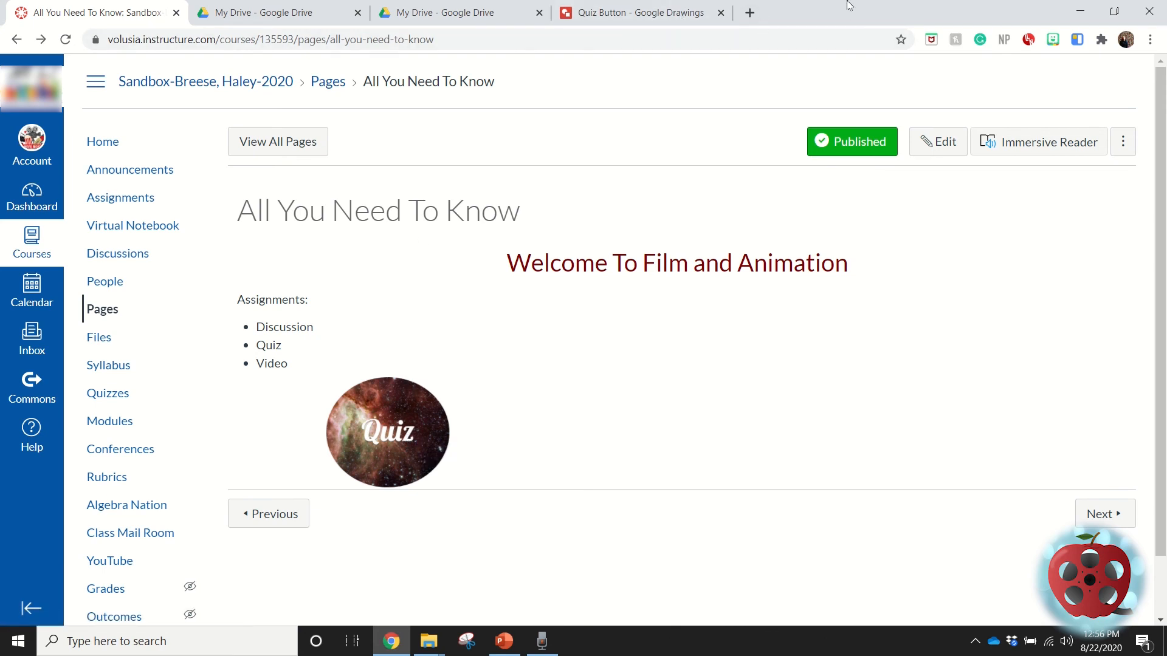
# Reopen the page for editing, inspect the quiz image's URL link without changing it, and save the page.
pyautogui.moveTo(796, 8)
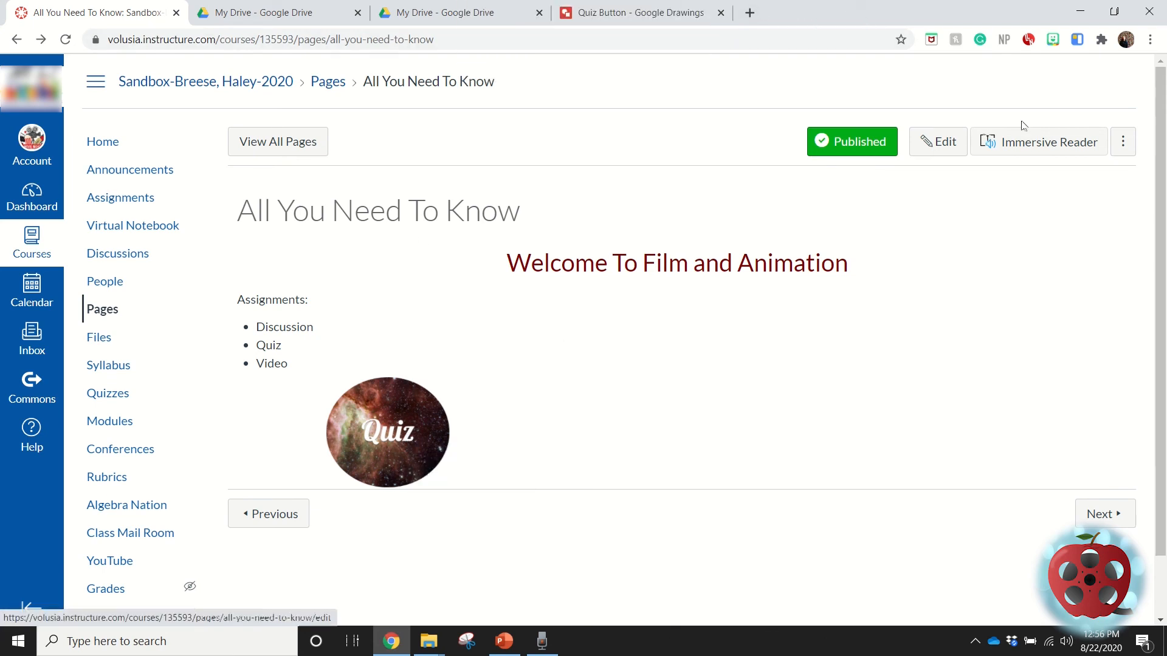
pyautogui.click(929, 157)
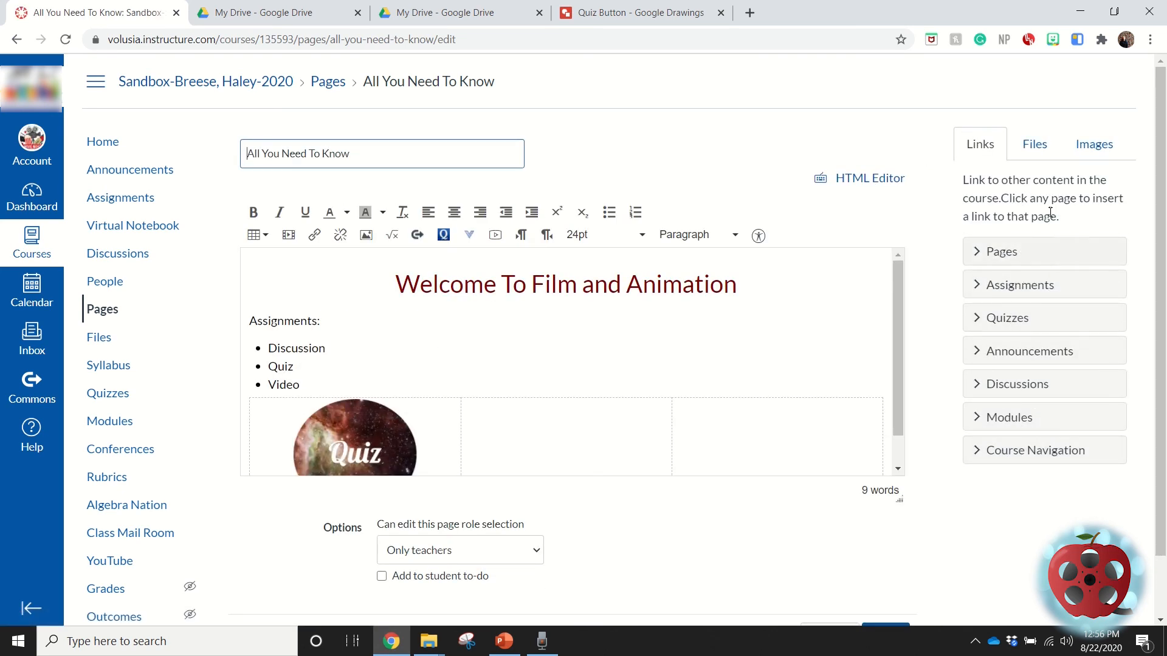
pyautogui.click(379, 433)
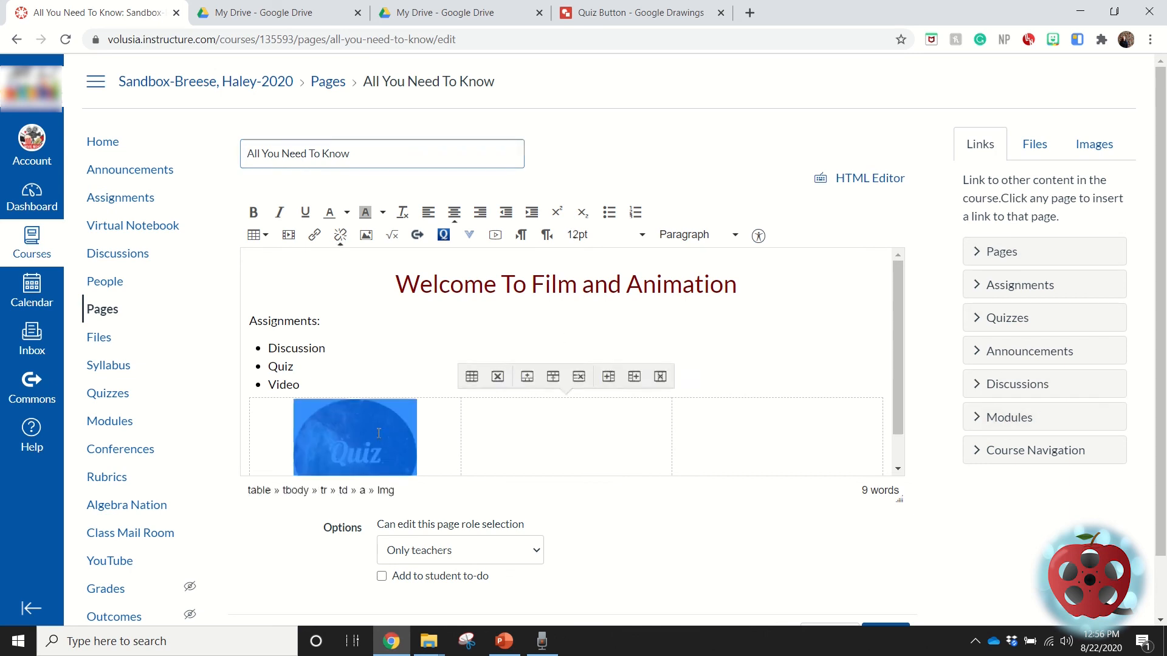
pyautogui.click(315, 236)
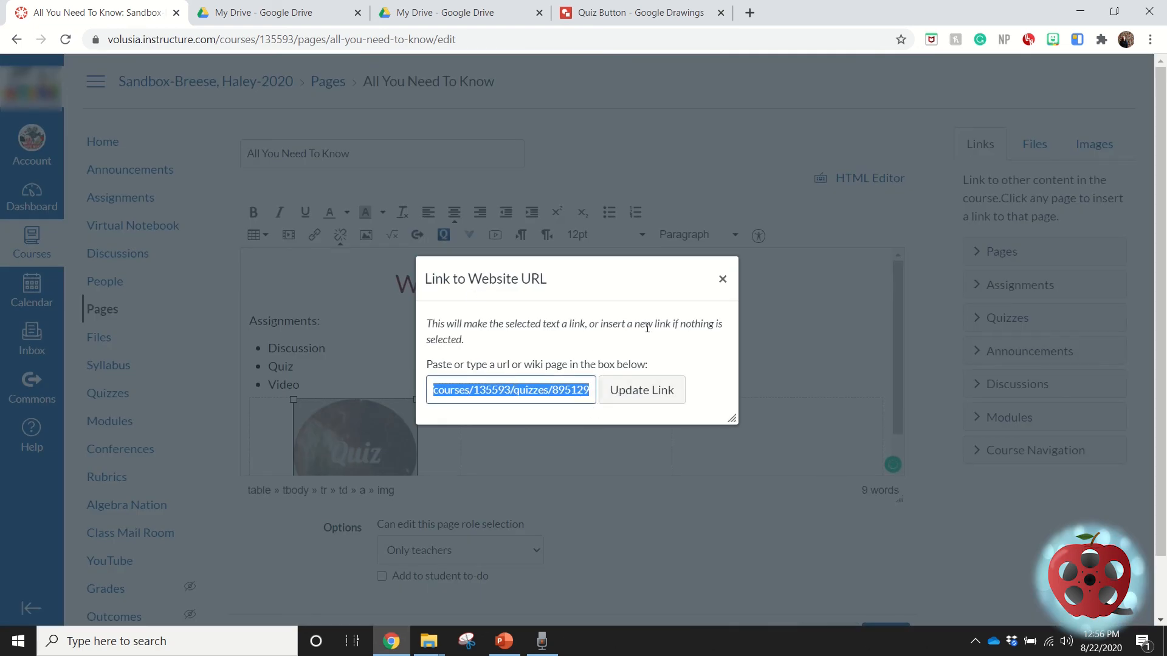
pyautogui.click(723, 279)
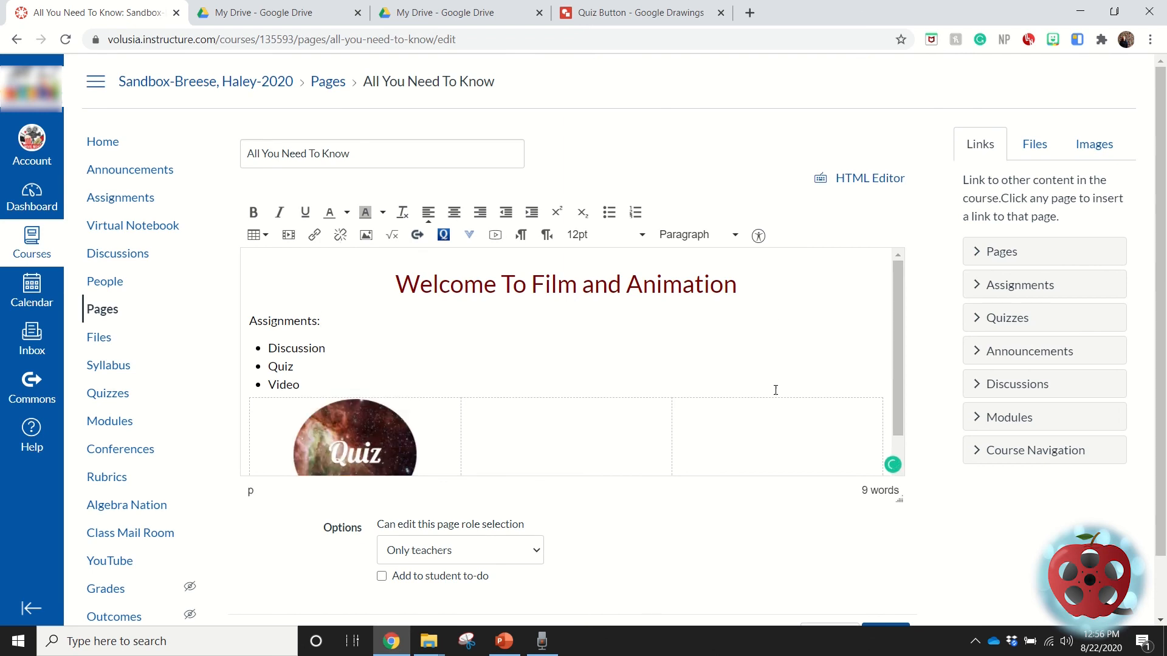
pyautogui.scroll(-1, 778, 383)
pyautogui.scroll(-2, 884, 580)
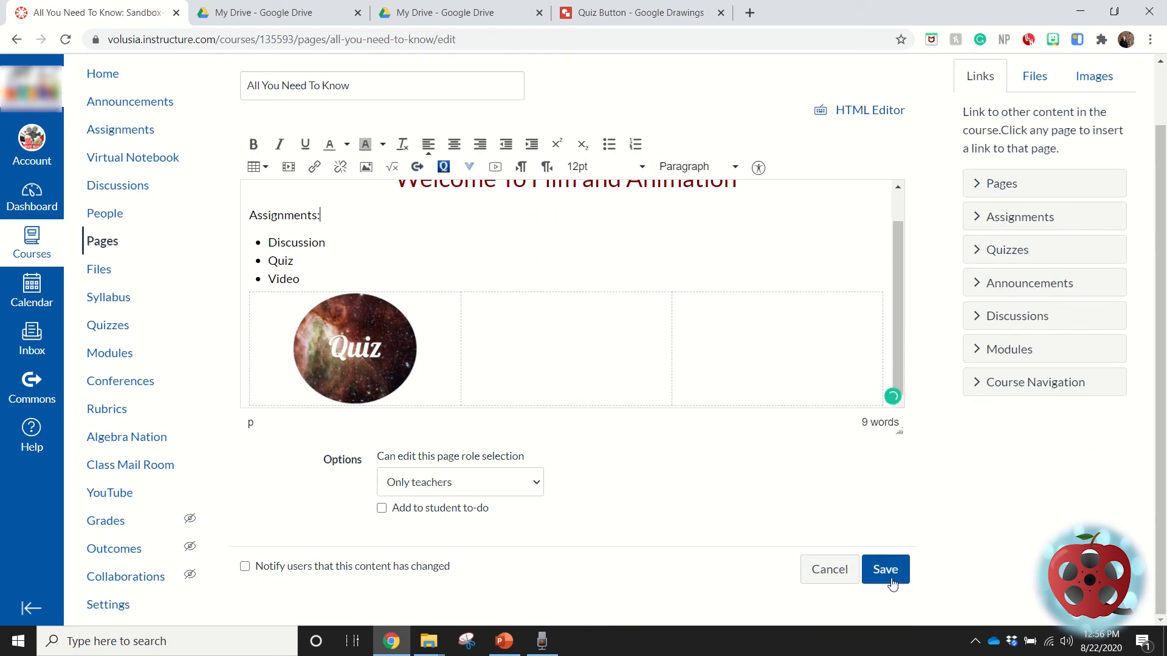
pyautogui.click(885, 569)
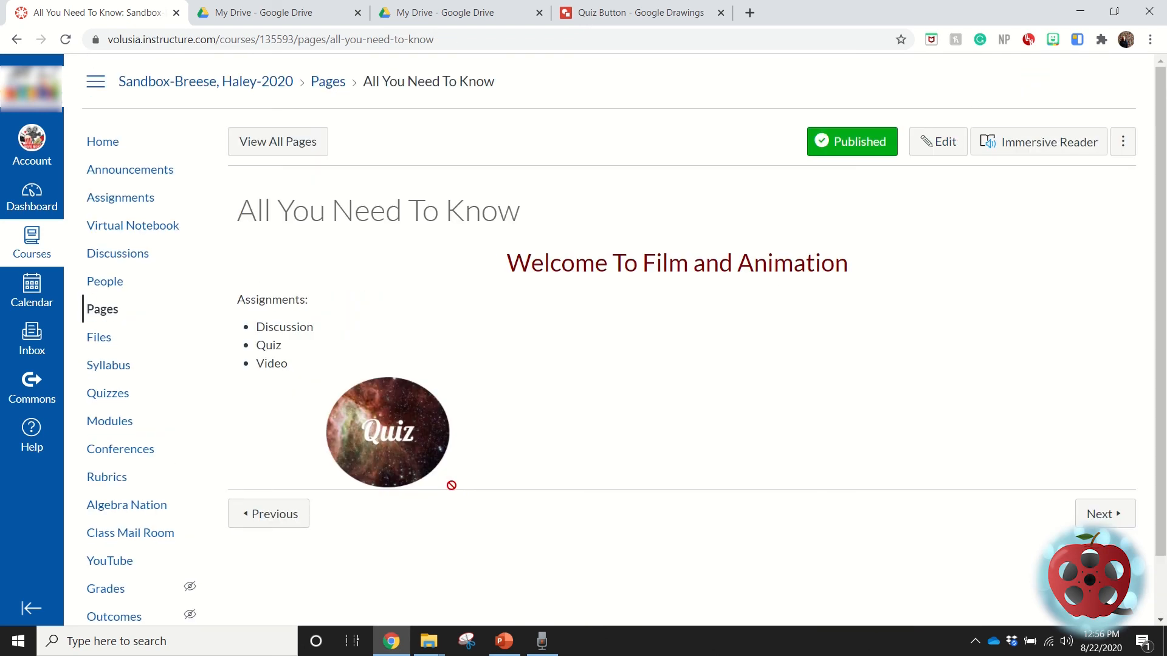